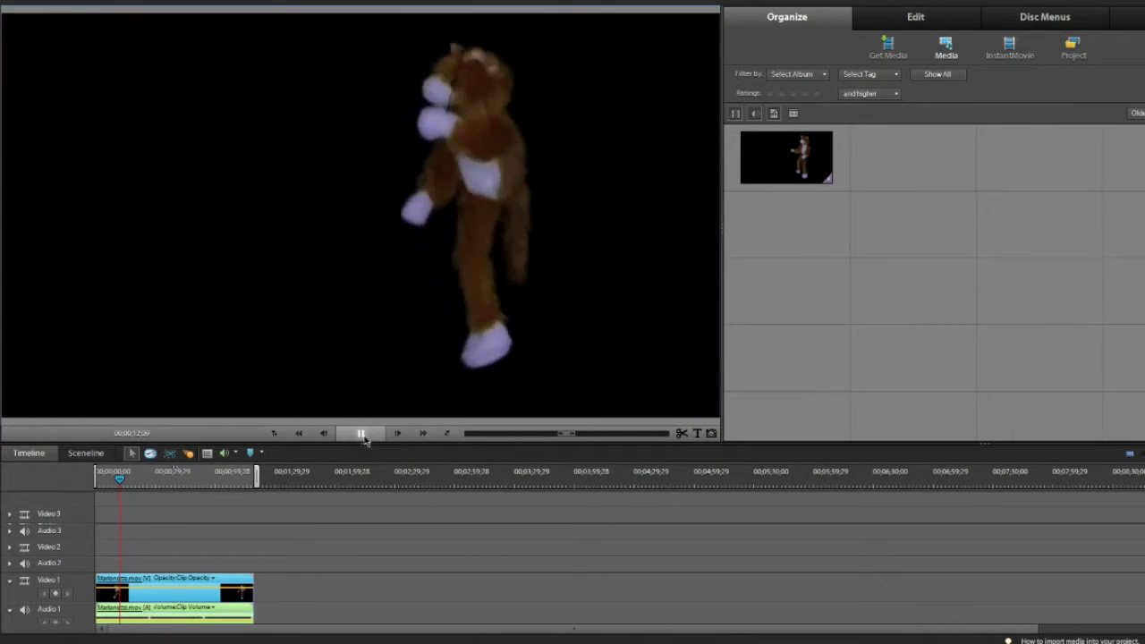
Step: Pause the marionette preview and rewind the playhead to 00;00;00;00
{"action": "left_click", "coordinate": [361, 435]}
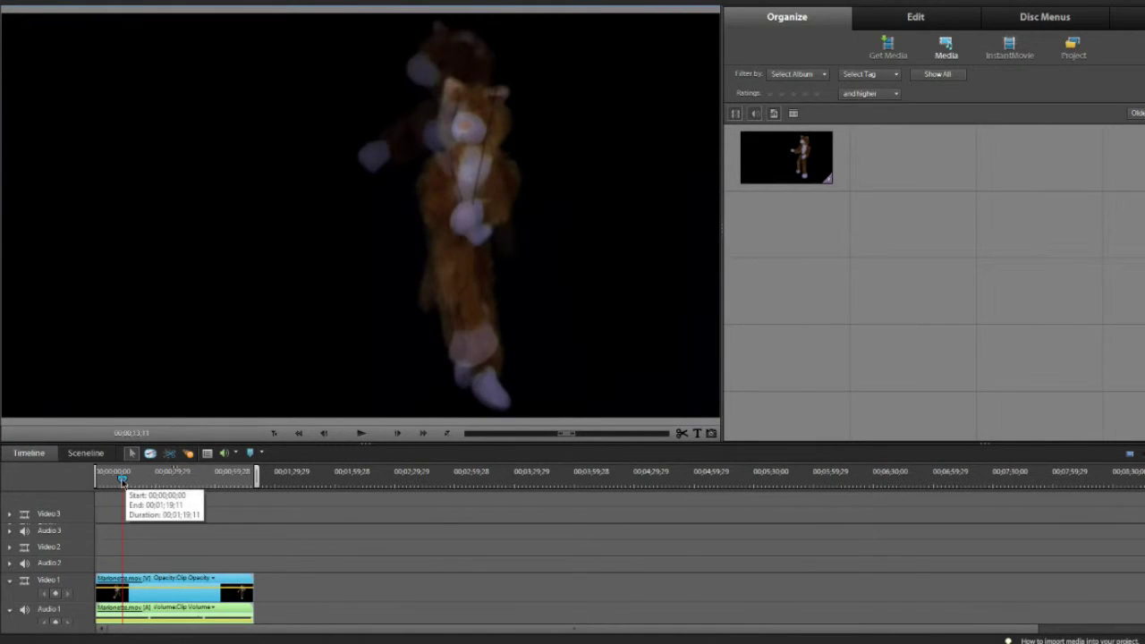
{"action": "left_click", "coordinate": [109, 483]}
{"action": "left_click_drag", "start_coordinate": [109, 485], "coordinate": [85, 490]}
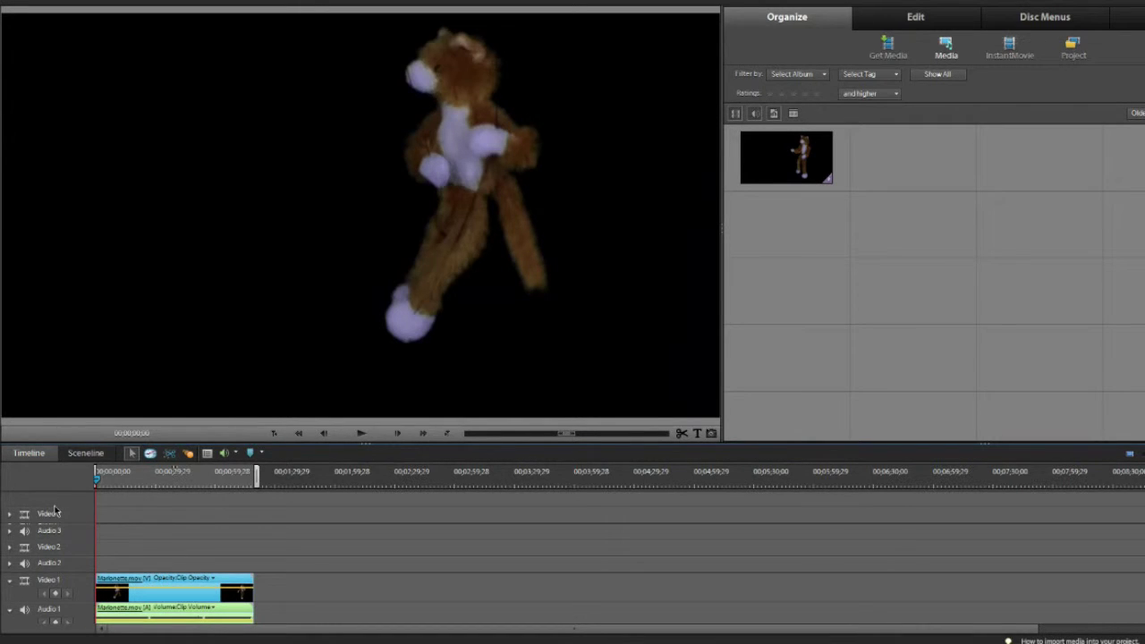
Step: Add one video and one audio track via Add Tracks, extending the timeline to Video 4 and Audio 4
{"action": "right_click", "coordinate": [49, 516]}
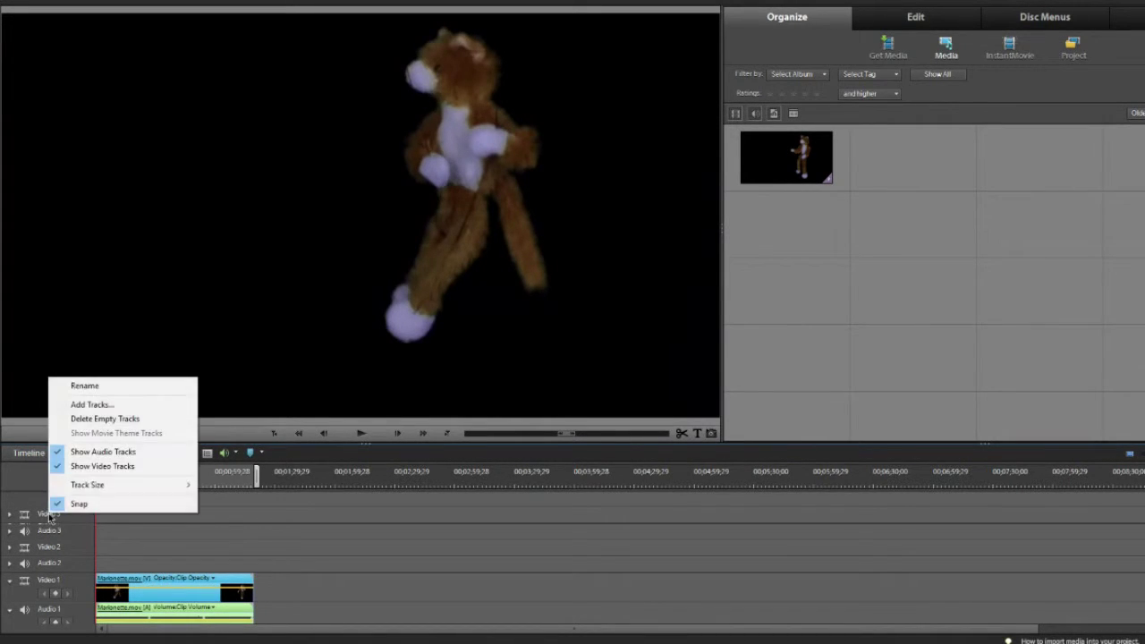
{"action": "left_click", "coordinate": [104, 407]}
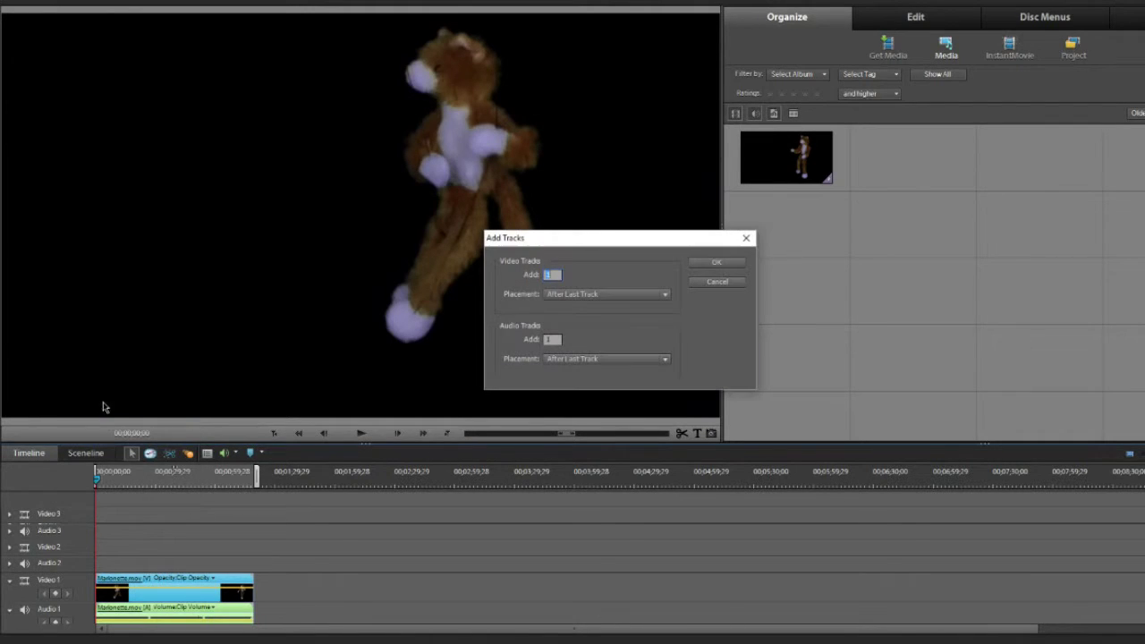
{"action": "left_click", "coordinate": [707, 261]}
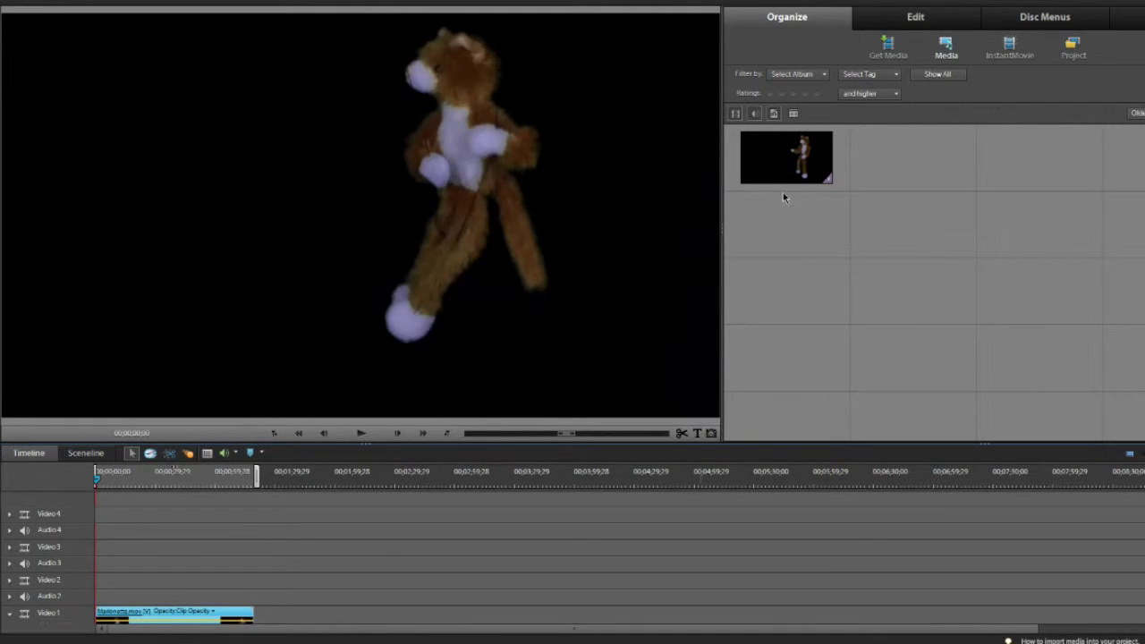
Step: Place Marionette.mov copies on Video 2–4 and delete the audio from the Video 4, 3 and 2 copies
{"action": "left_click", "coordinate": [783, 184]}
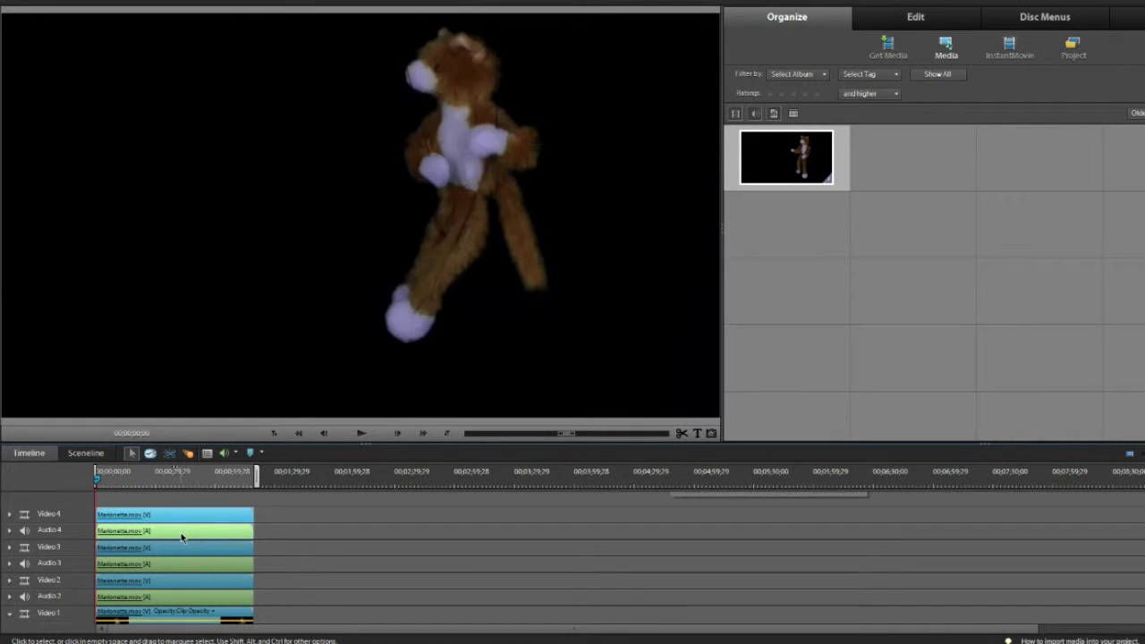
{"action": "right_click", "coordinate": [181, 536]}
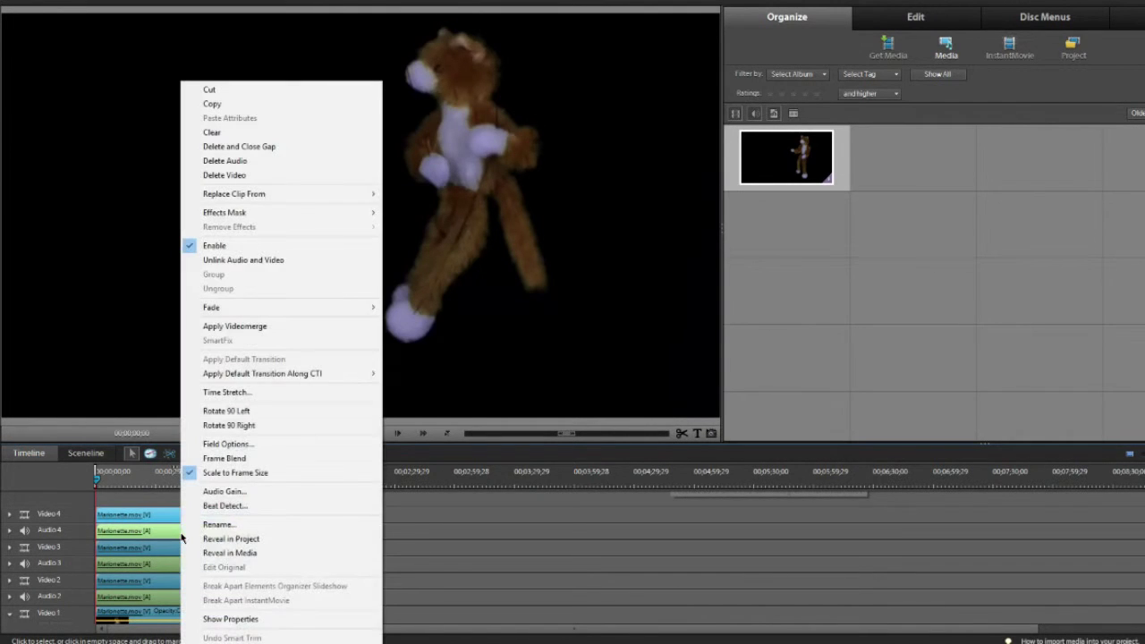
{"action": "left_click", "coordinate": [260, 161]}
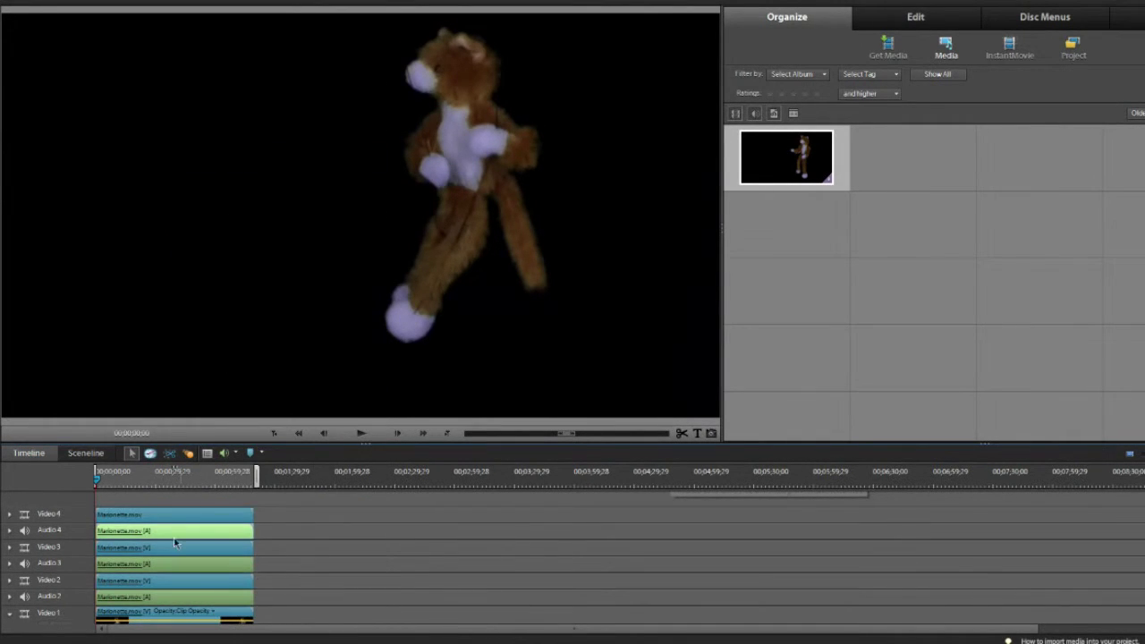
{"action": "right_click", "coordinate": [161, 569]}
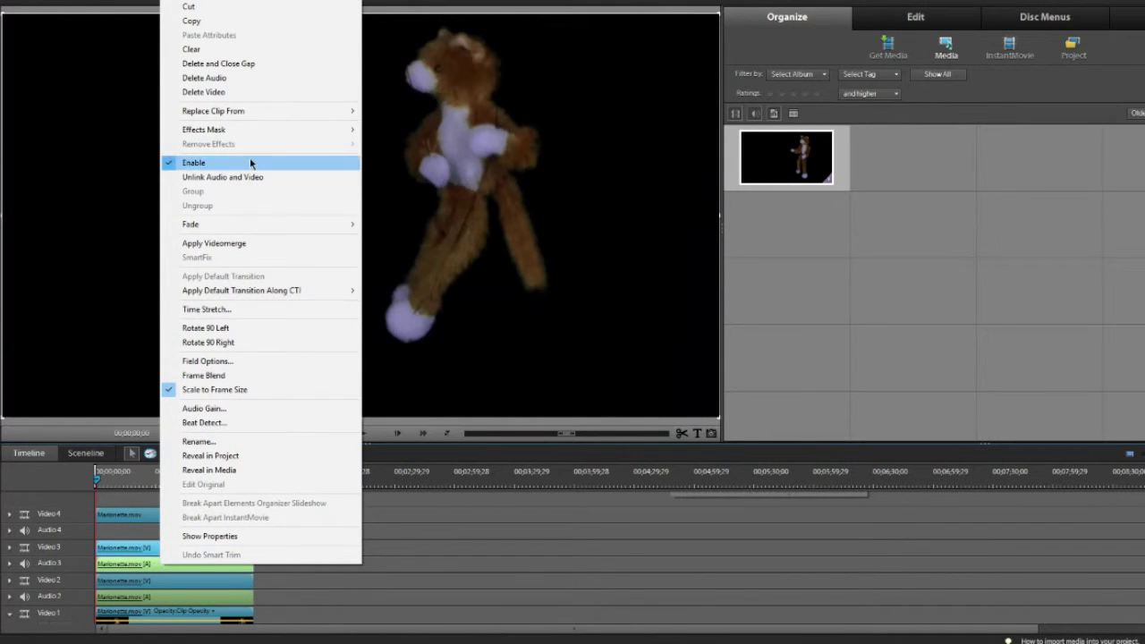
{"action": "left_click", "coordinate": [236, 78]}
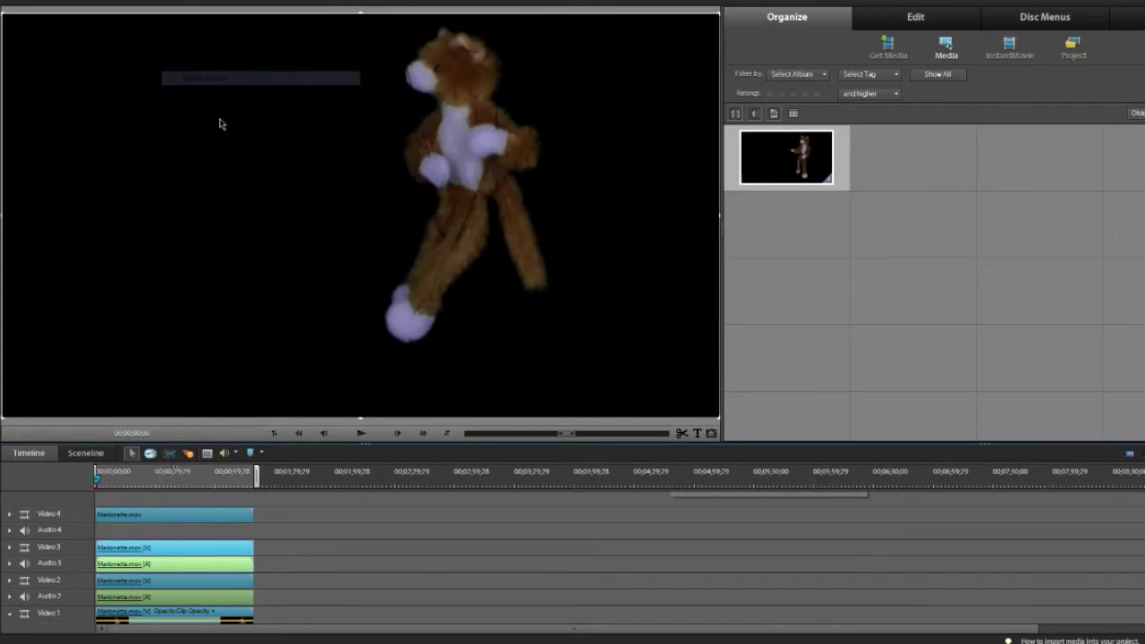
{"action": "right_click", "coordinate": [157, 601]}
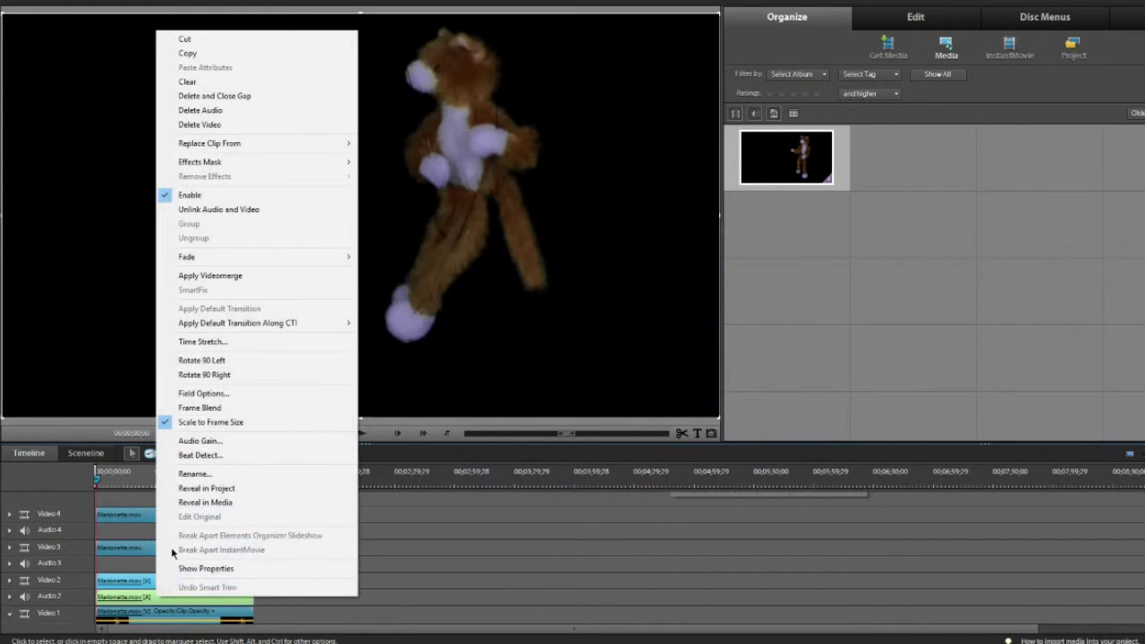
{"action": "left_click", "coordinate": [217, 110]}
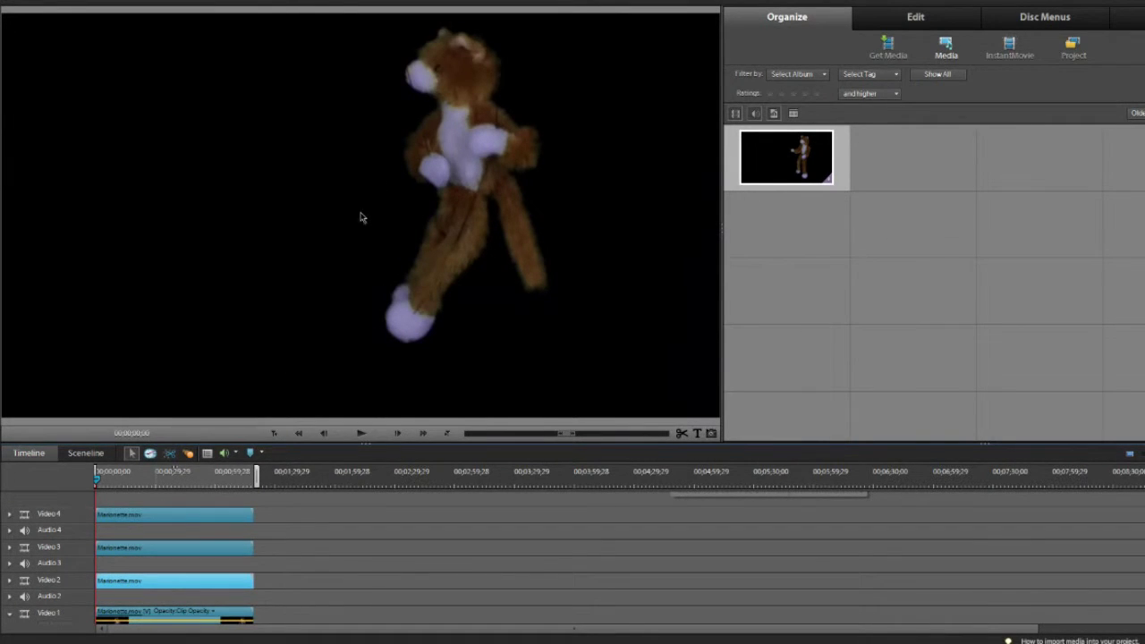
Step: Scale the Video 4 and Video 3 copies down toward the frame centre
{"action": "left_click", "coordinate": [476, 173]}
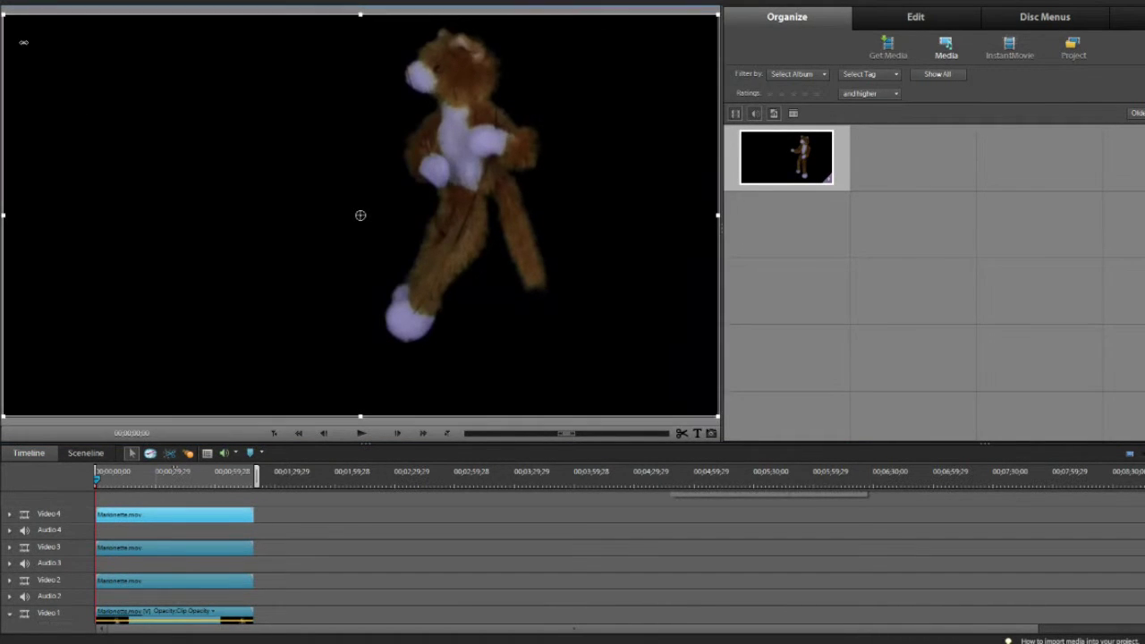
{"action": "mouse_move", "coordinate": [5, 13]}
{"action": "left_mouse_down"}
{"action": "mouse_move", "coordinate": [171, 140]}
{"action": "mouse_move", "coordinate": [232, 159]}
{"action": "left_mouse_up"}
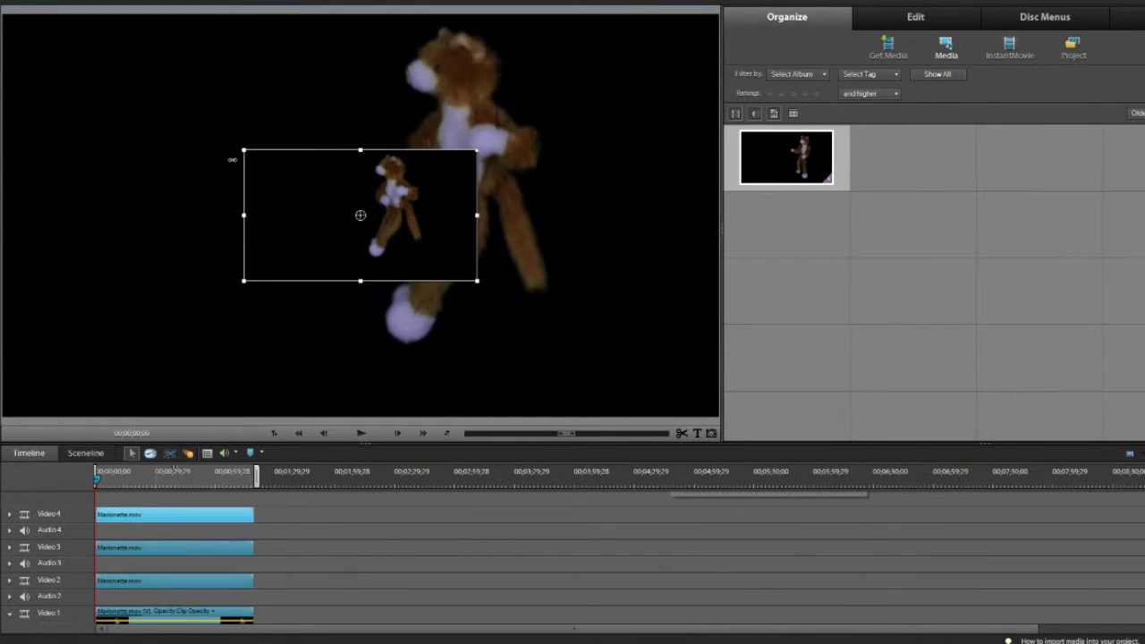
{"action": "left_click", "coordinate": [534, 244]}
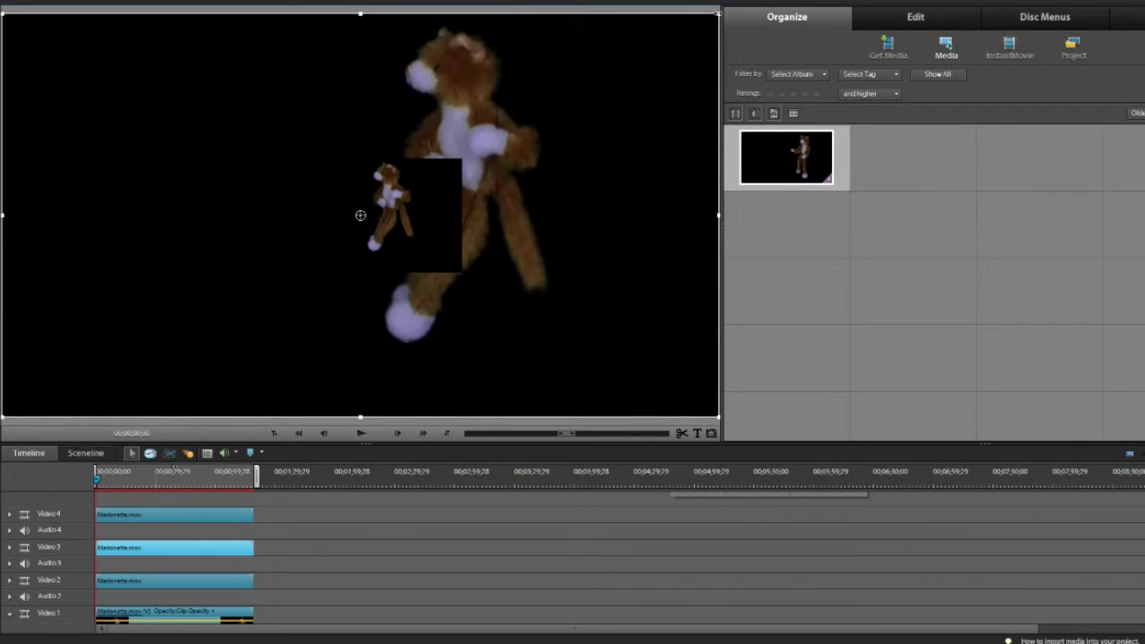
{"action": "mouse_move", "coordinate": [718, 13]}
{"action": "left_mouse_down"}
{"action": "mouse_move", "coordinate": [581, 113]}
{"action": "mouse_move", "coordinate": [485, 156]}
{"action": "left_mouse_up"}
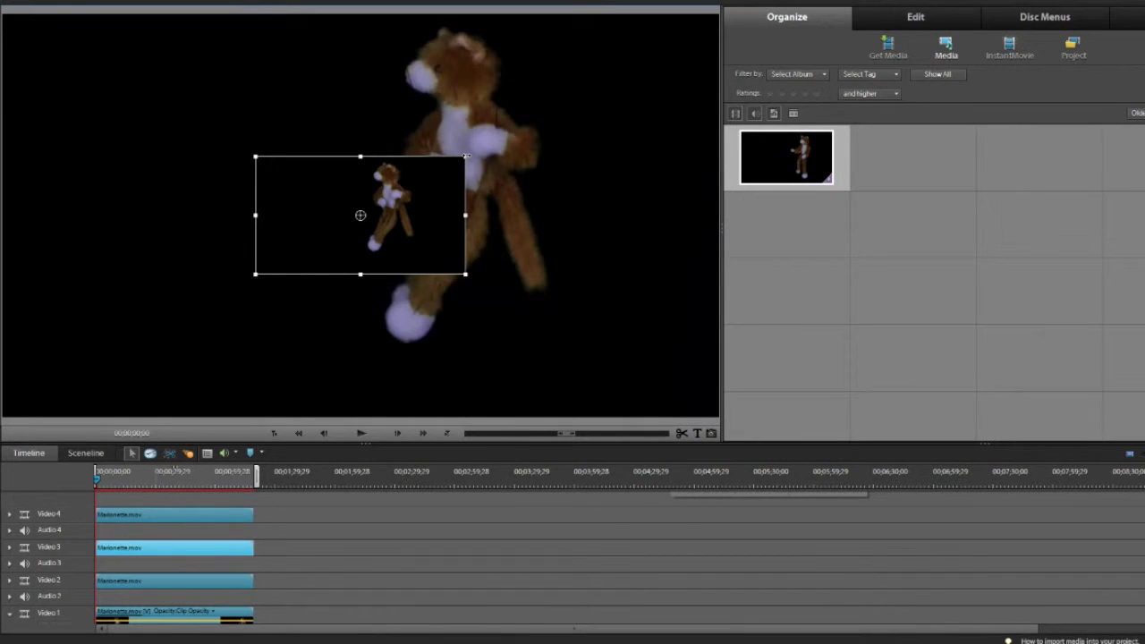
Step: Scale the Video 2 and Video 1 clips down to the same small size
{"action": "left_click", "coordinate": [519, 168]}
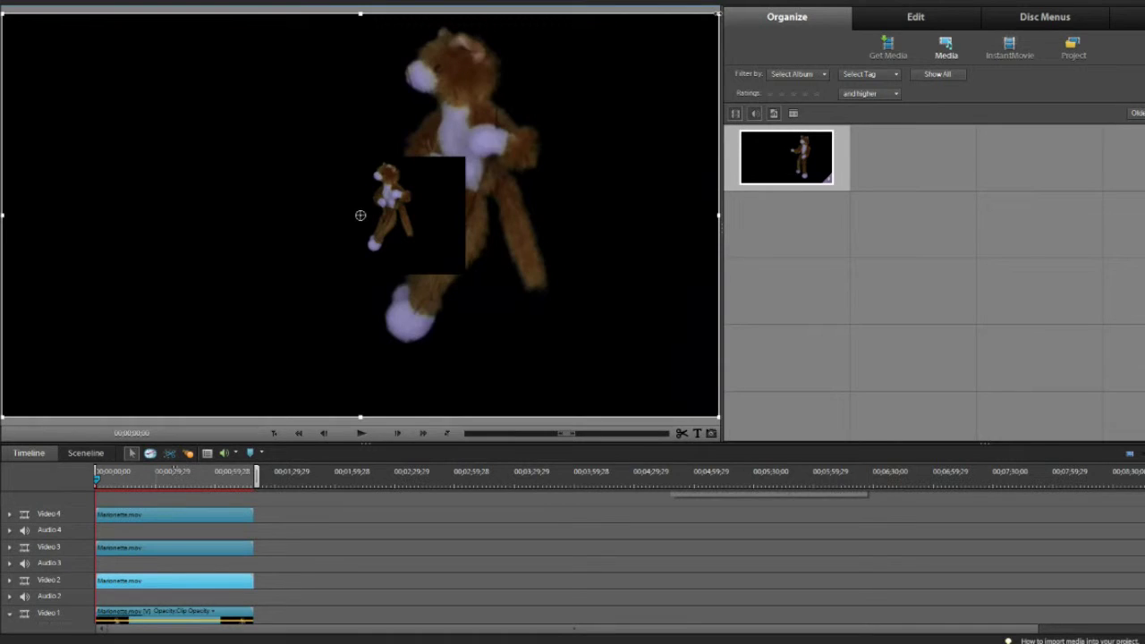
{"action": "mouse_move", "coordinate": [718, 12]}
{"action": "left_mouse_down"}
{"action": "mouse_move", "coordinate": [562, 119]}
{"action": "mouse_move", "coordinate": [475, 156]}
{"action": "left_mouse_up"}
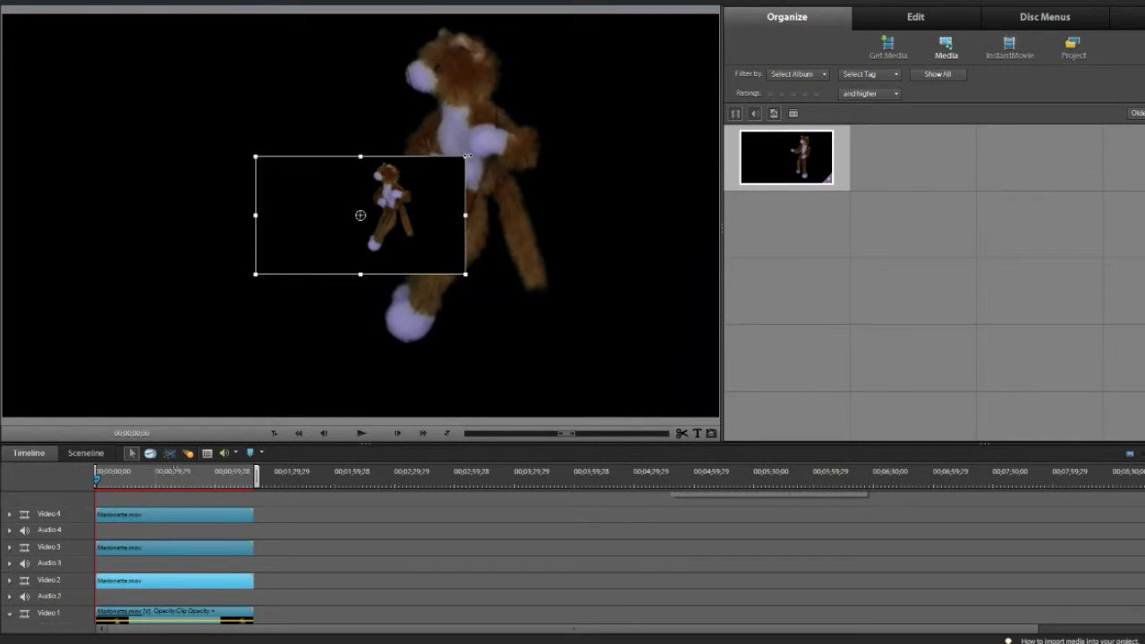
{"action": "left_click_drag", "start_coordinate": [467, 156], "coordinate": [487, 161]}
{"action": "left_click", "coordinate": [491, 180]}
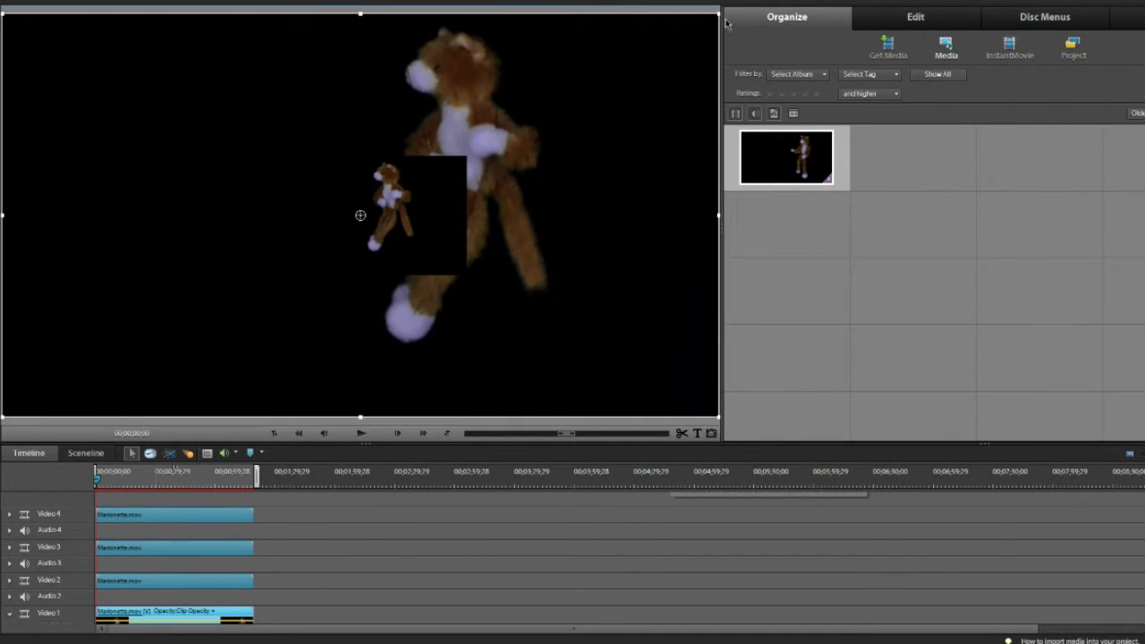
{"action": "mouse_move", "coordinate": [717, 13]}
{"action": "left_mouse_down"}
{"action": "mouse_move", "coordinate": [673, 49]}
{"action": "mouse_move", "coordinate": [634, 59]}
{"action": "mouse_move", "coordinate": [599, 107]}
{"action": "mouse_move", "coordinate": [502, 155]}
{"action": "left_mouse_up"}
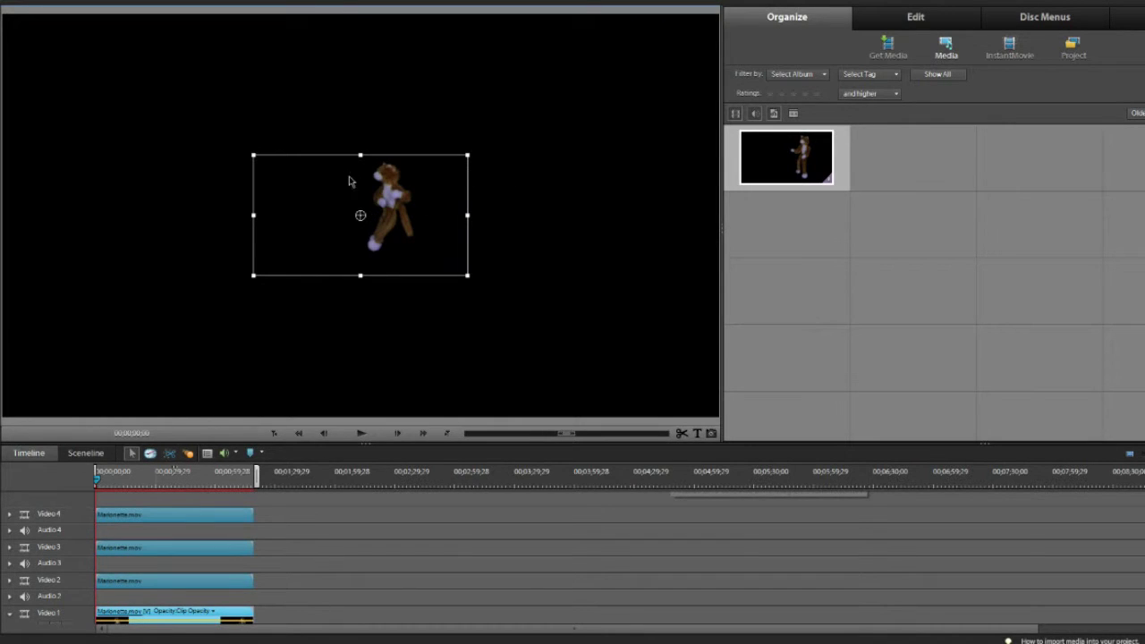
Step: Move the four copies to the top, bottom, right and left of the centre
{"action": "mouse_move", "coordinate": [358, 187]}
{"action": "left_mouse_down"}
{"action": "mouse_move", "coordinate": [370, 74]}
{"action": "mouse_move", "coordinate": [358, 49]}
{"action": "mouse_move", "coordinate": [367, 79]}
{"action": "left_mouse_up"}
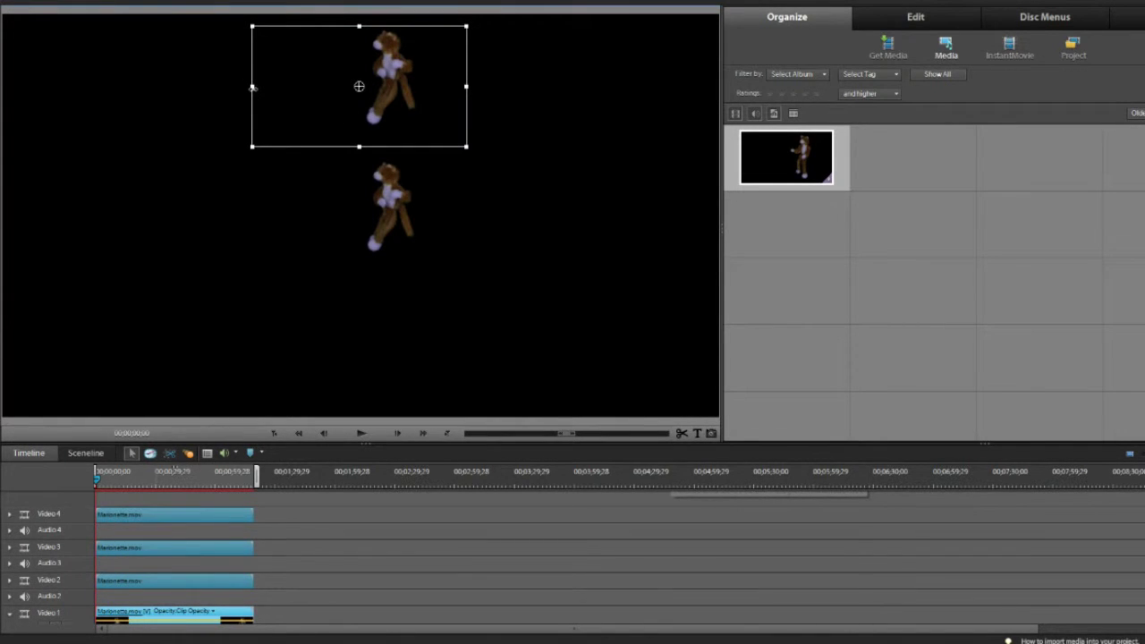
{"action": "mouse_move", "coordinate": [252, 87]}
{"action": "left_mouse_down"}
{"action": "mouse_move", "coordinate": [305, 91]}
{"action": "mouse_move", "coordinate": [281, 92]}
{"action": "left_mouse_up"}
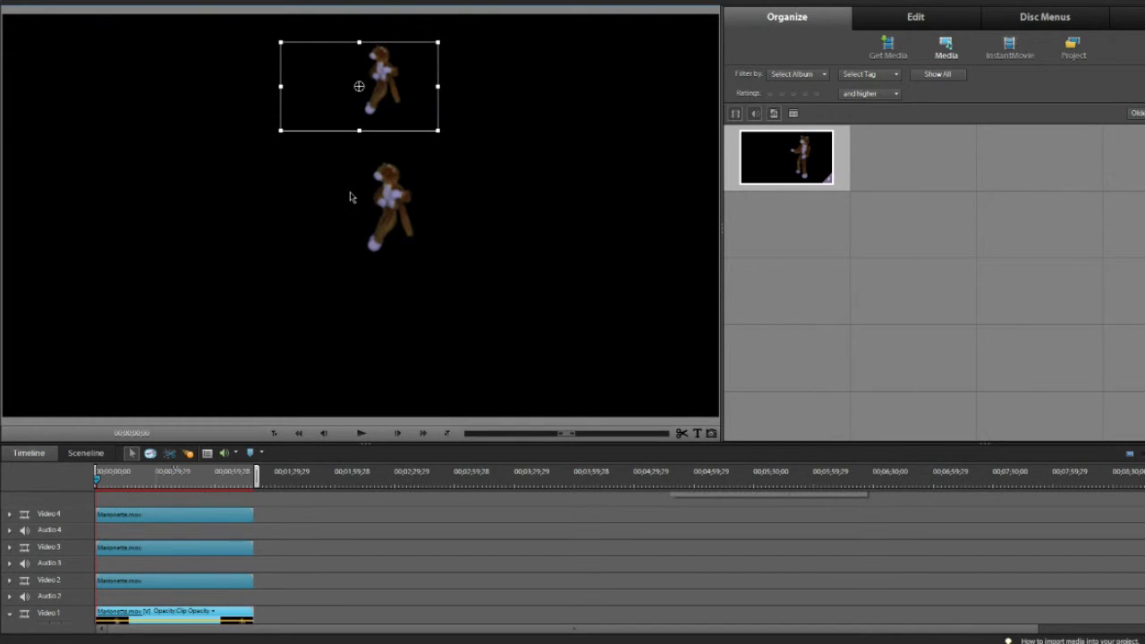
{"action": "left_click", "coordinate": [351, 196]}
{"action": "mouse_move", "coordinate": [382, 195]}
{"action": "left_mouse_down"}
{"action": "mouse_move", "coordinate": [380, 363]}
{"action": "mouse_move", "coordinate": [379, 342]}
{"action": "left_mouse_up"}
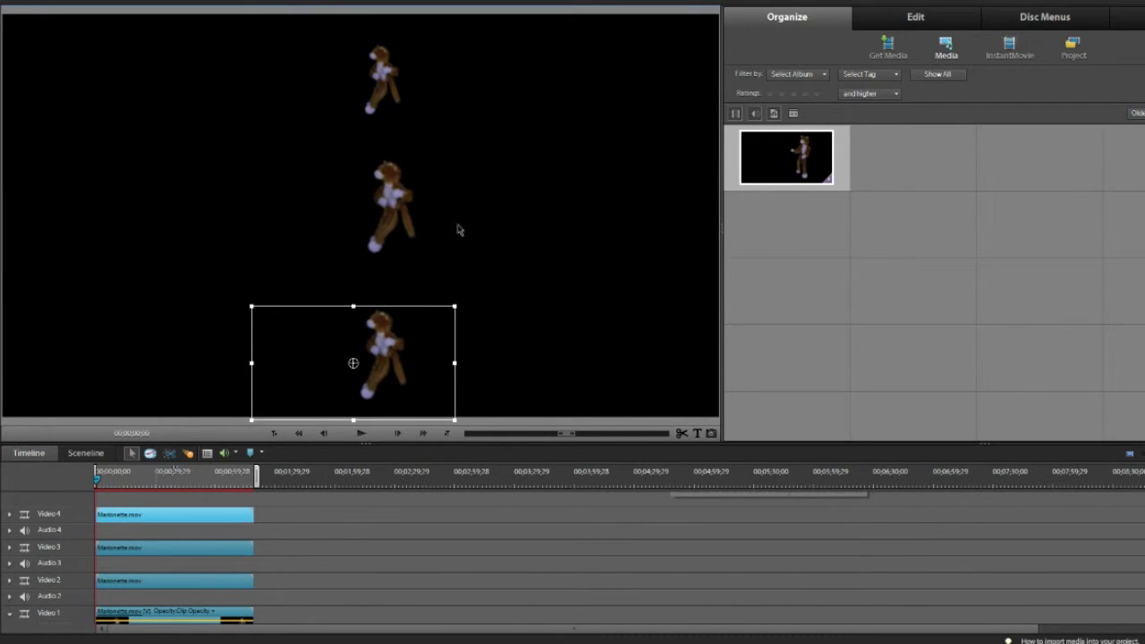
{"action": "left_click", "coordinate": [389, 212]}
{"action": "left_click_drag", "start_coordinate": [421, 214], "coordinate": [615, 210]}
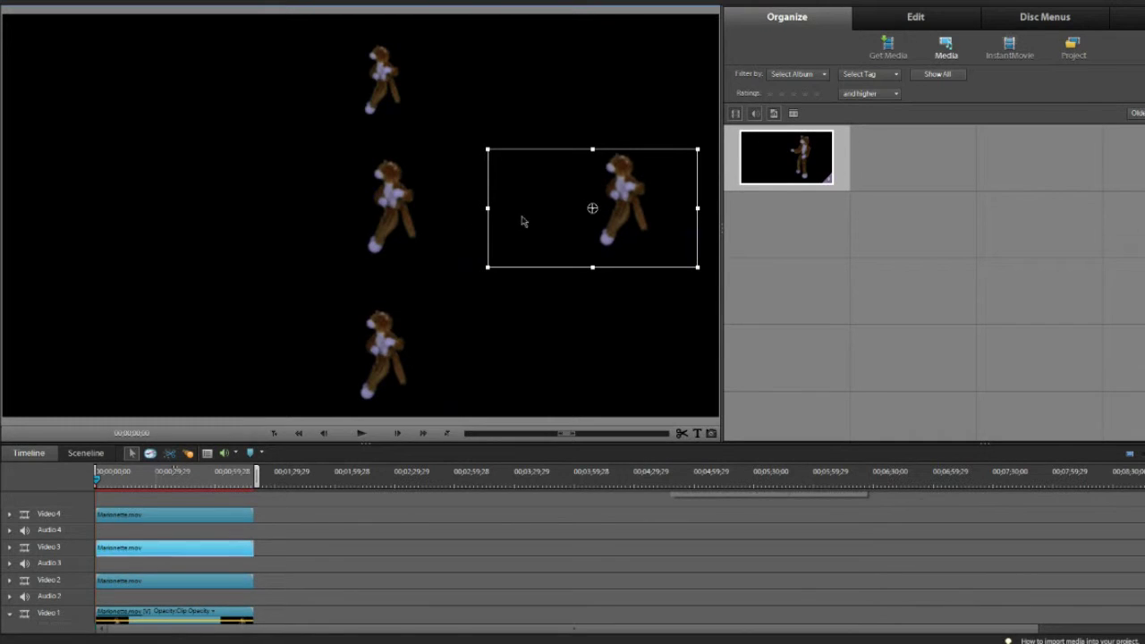
{"action": "left_click", "coordinate": [406, 221]}
{"action": "left_click_drag", "start_coordinate": [405, 221], "coordinate": [205, 222]}
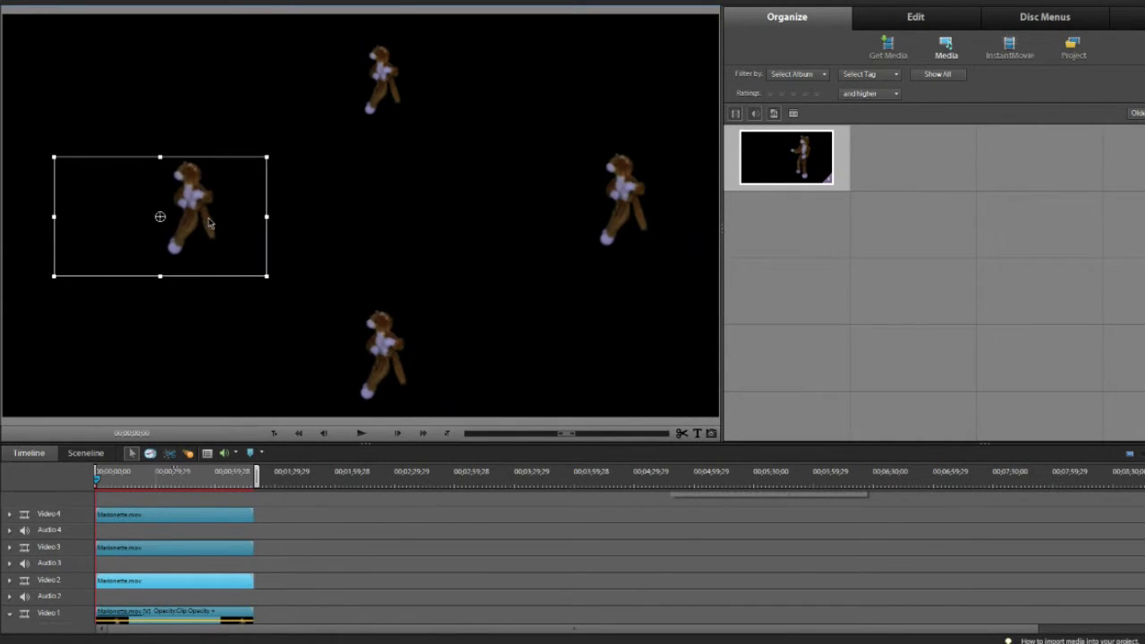
Step: Fine-tune the top copy's size and position and raise the bottom copy slightly
{"action": "left_click_drag", "start_coordinate": [209, 219], "coordinate": [215, 219]}
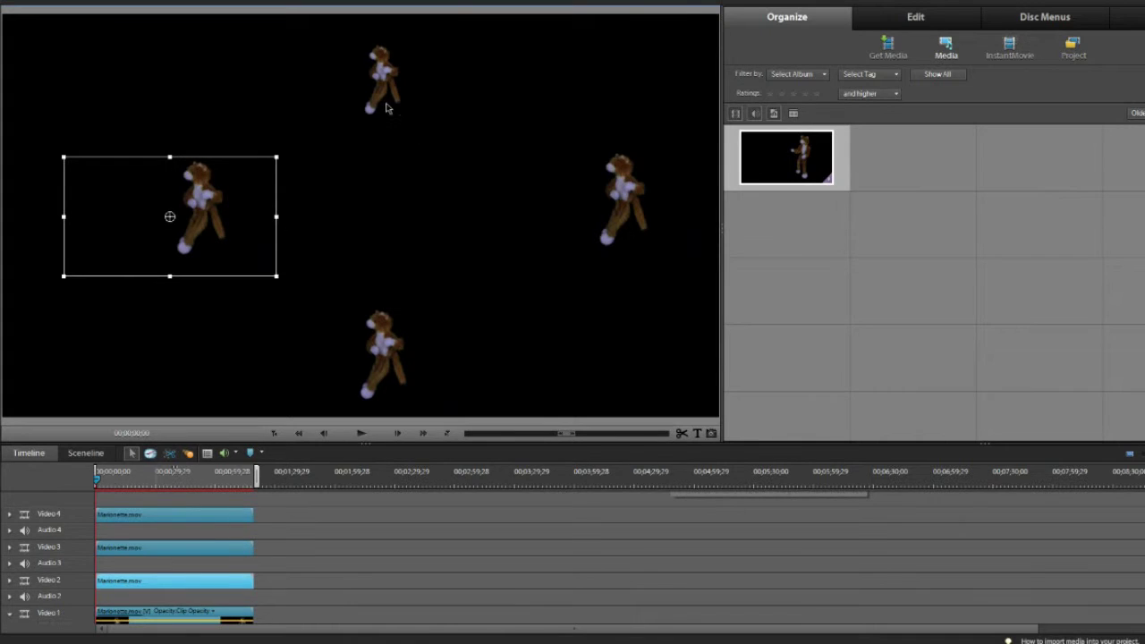
{"action": "left_click", "coordinate": [385, 106]}
{"action": "left_click", "coordinate": [374, 87]}
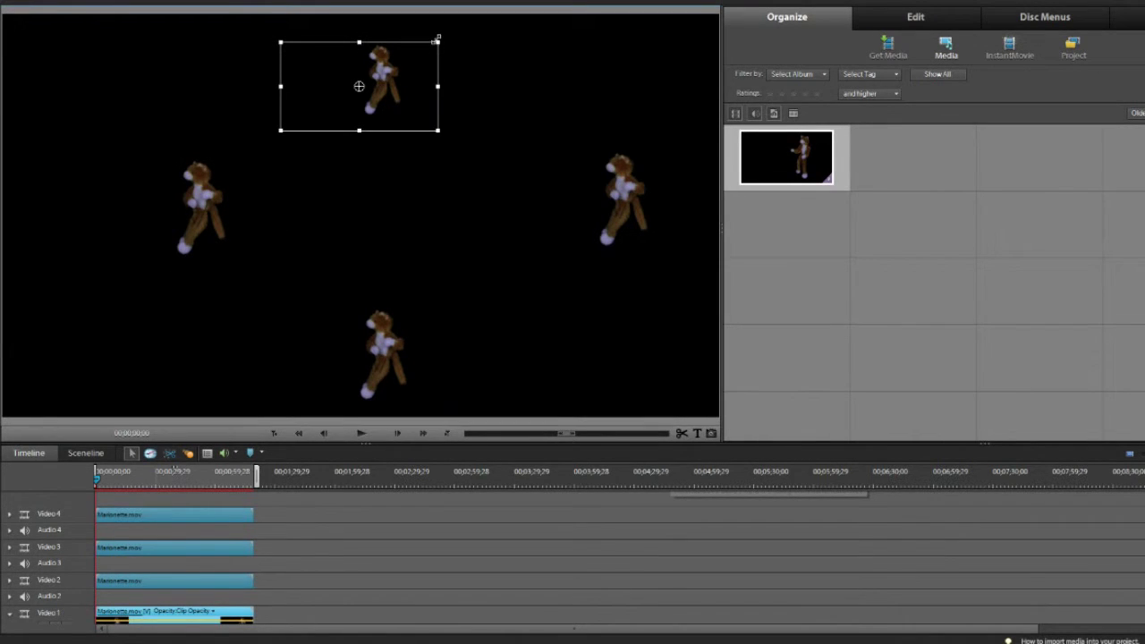
{"action": "left_click_drag", "start_coordinate": [439, 42], "coordinate": [462, 37]}
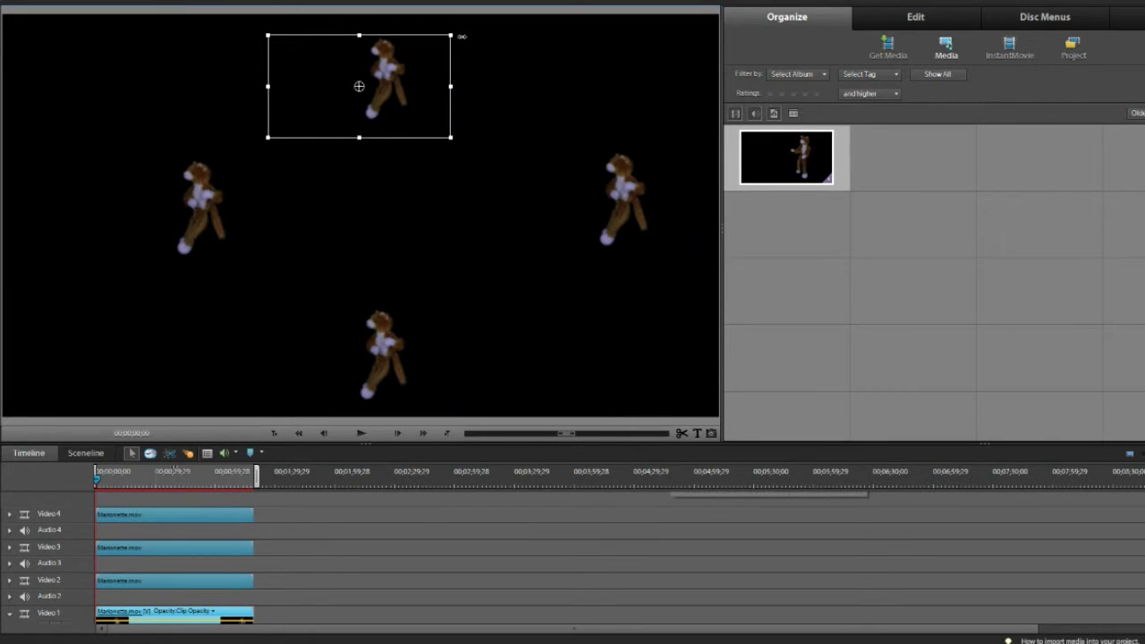
{"action": "left_click", "coordinate": [470, 109]}
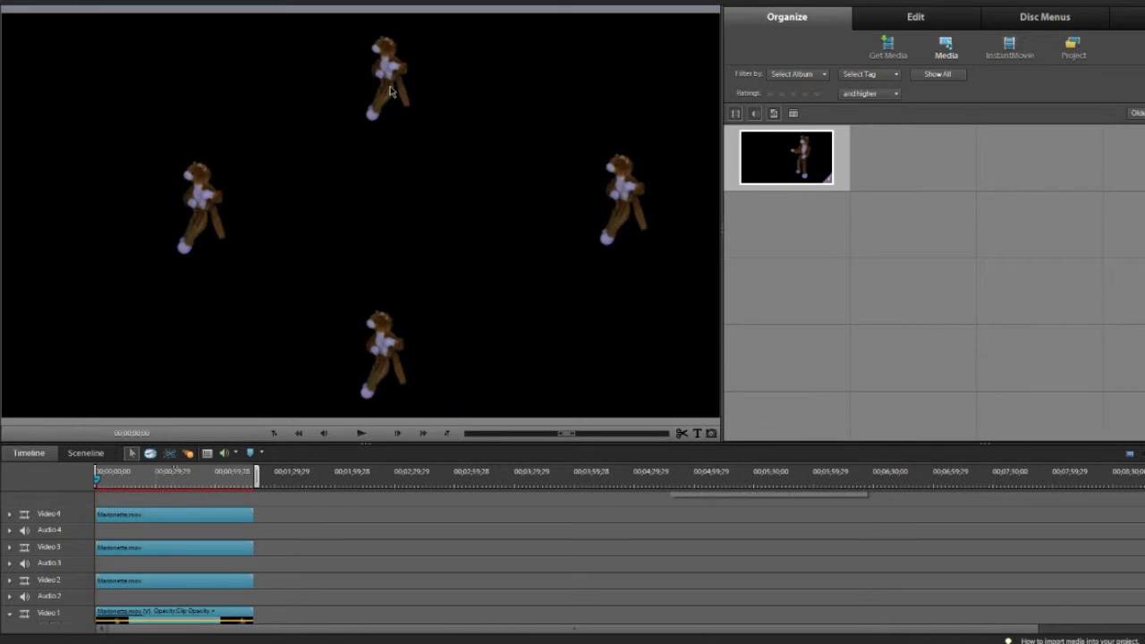
{"action": "left_click_drag", "start_coordinate": [390, 91], "coordinate": [400, 115]}
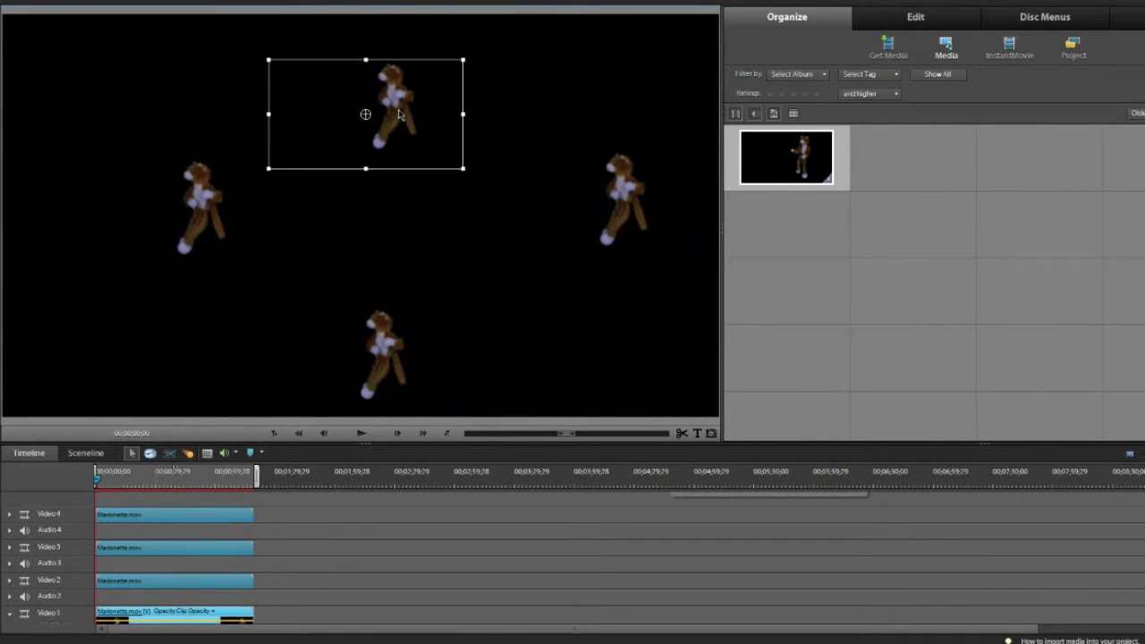
{"action": "left_click_drag", "start_coordinate": [391, 327], "coordinate": [402, 271]}
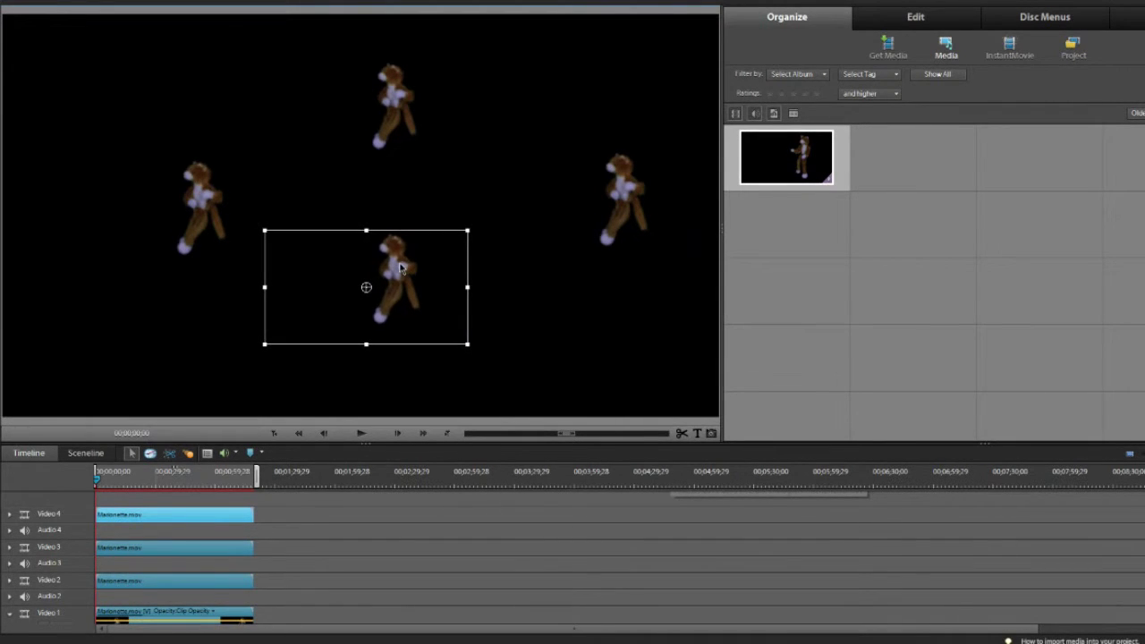
{"action": "left_click_drag", "start_coordinate": [400, 268], "coordinate": [396, 258]}
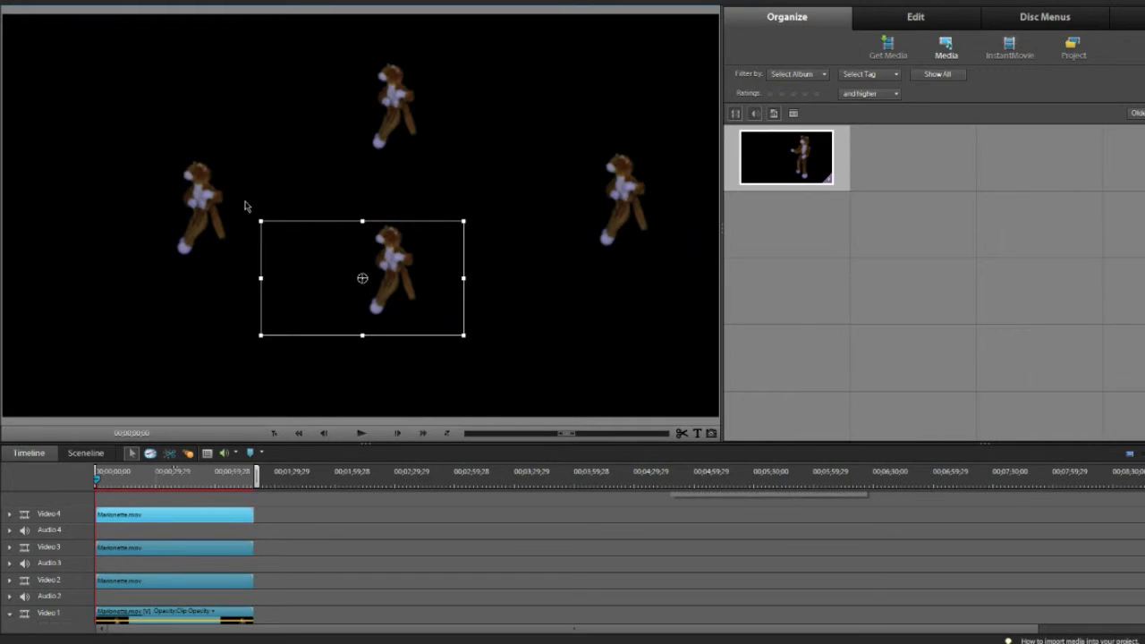
Step: Adjust the left and right copies so all four sit evenly around the centre
{"action": "left_click_drag", "start_coordinate": [219, 204], "coordinate": [289, 203]}
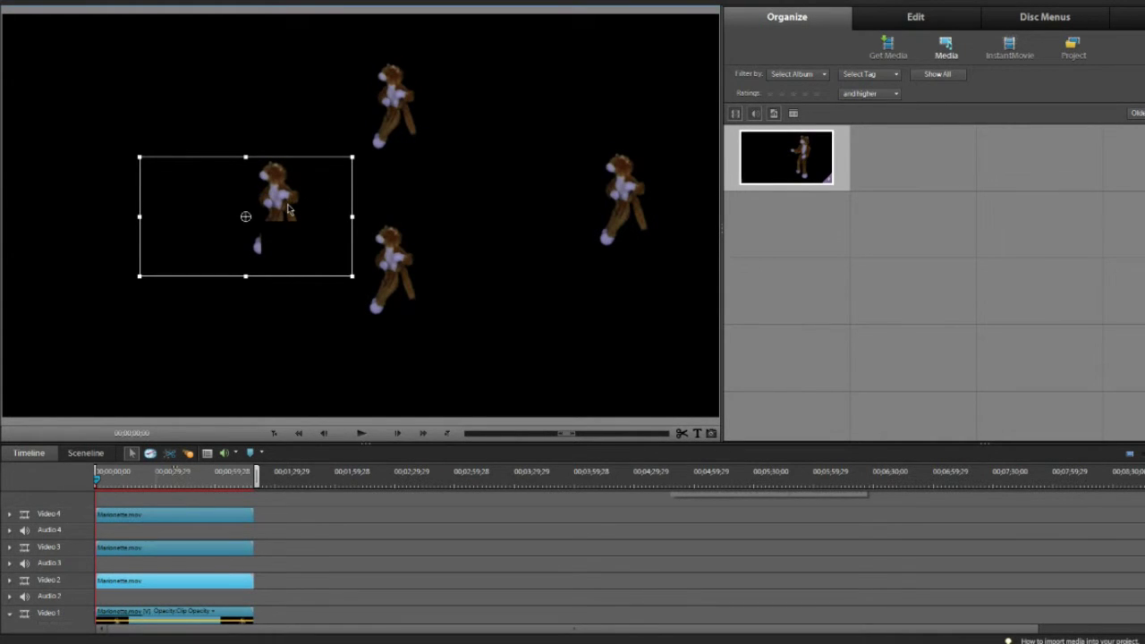
{"action": "mouse_move", "coordinate": [287, 208]}
{"action": "left_mouse_down"}
{"action": "mouse_move", "coordinate": [249, 205]}
{"action": "mouse_move", "coordinate": [260, 187]}
{"action": "mouse_move", "coordinate": [288, 192]}
{"action": "mouse_move", "coordinate": [265, 190]}
{"action": "left_mouse_up"}
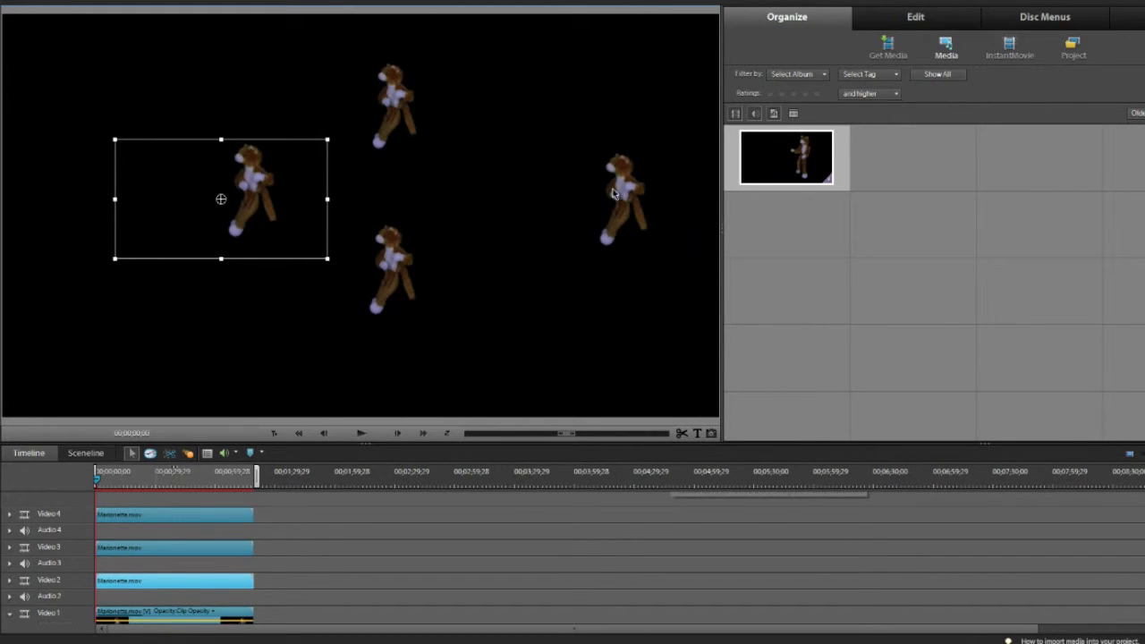
{"action": "mouse_move", "coordinate": [625, 193]}
{"action": "left_mouse_down"}
{"action": "mouse_move", "coordinate": [466, 197]}
{"action": "mouse_move", "coordinate": [539, 186]}
{"action": "mouse_move", "coordinate": [525, 188]}
{"action": "left_mouse_up"}
{"action": "left_click", "coordinate": [653, 248]}
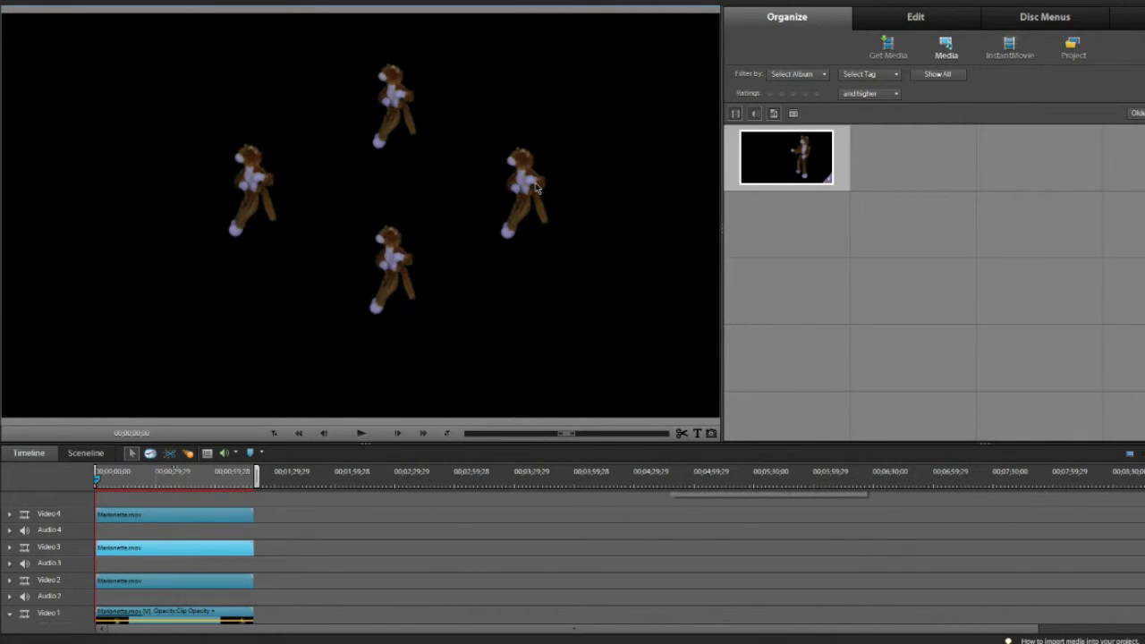
{"action": "left_click", "coordinate": [537, 186]}
{"action": "left_click_drag", "start_coordinate": [537, 186], "coordinate": [540, 195]}
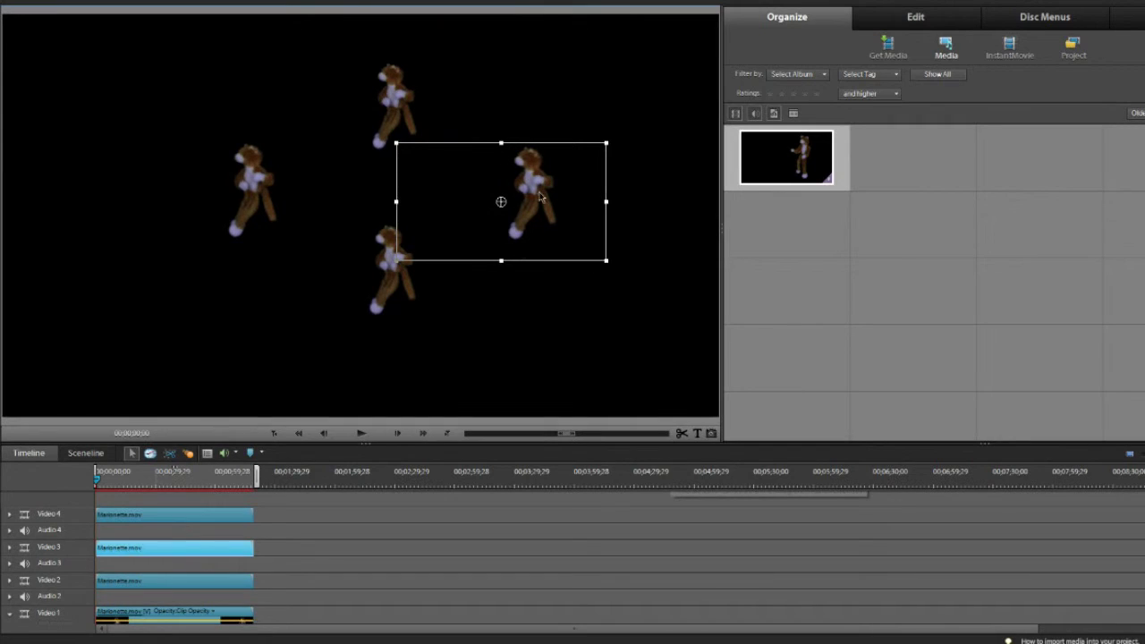
{"action": "left_click", "coordinate": [515, 292]}
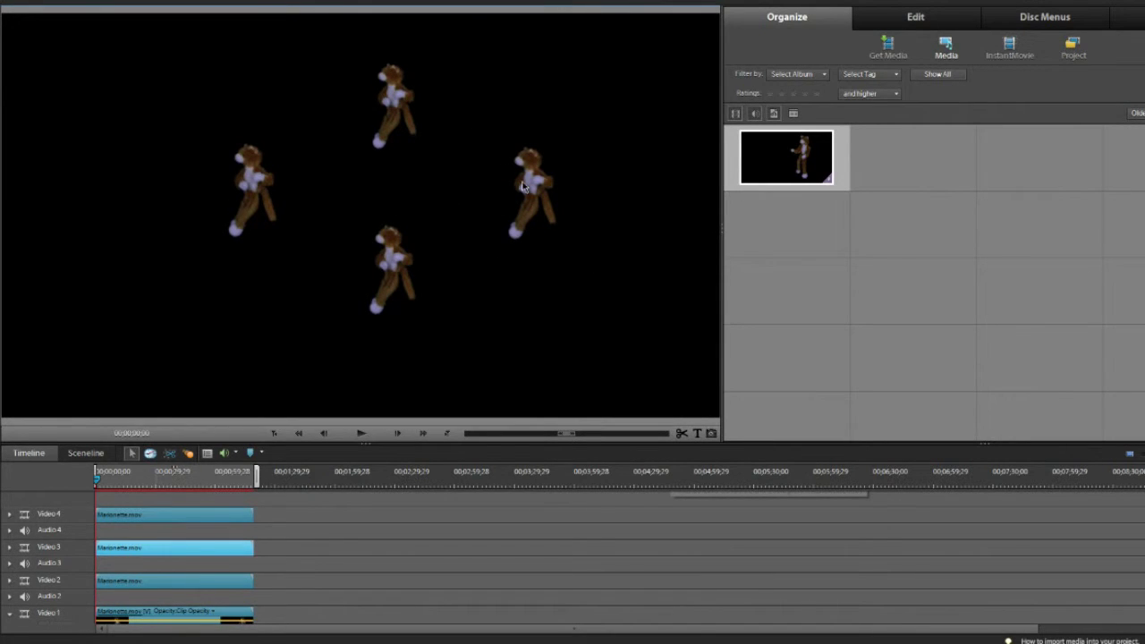
{"action": "left_click", "coordinate": [526, 186]}
{"action": "left_click_drag", "start_coordinate": [528, 186], "coordinate": [539, 188]}
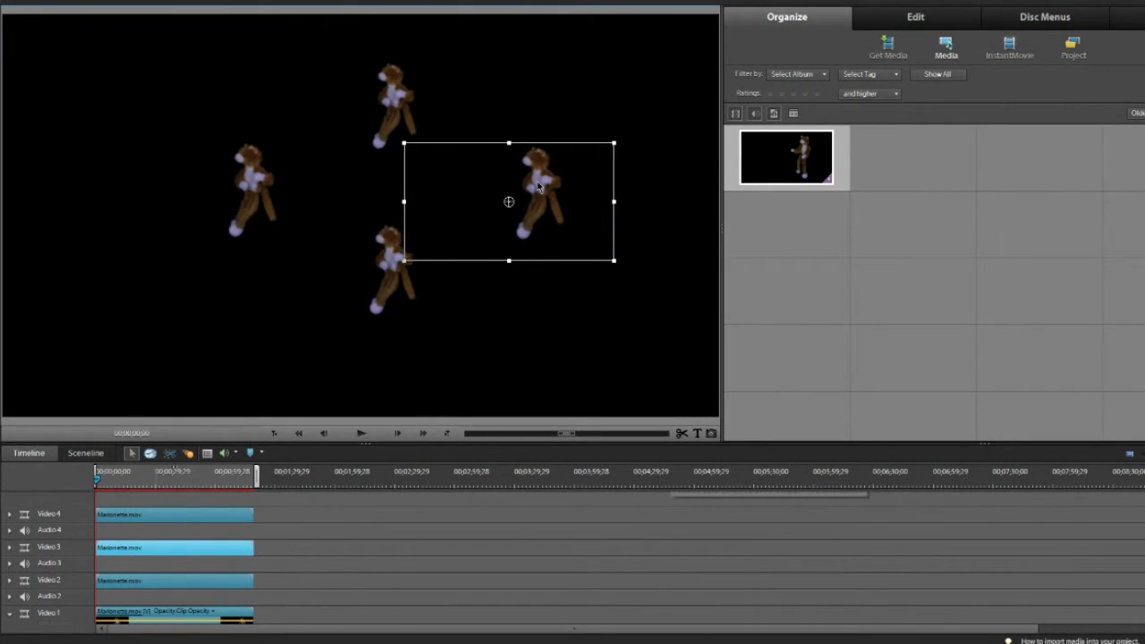
{"action": "left_click", "coordinate": [515, 307]}
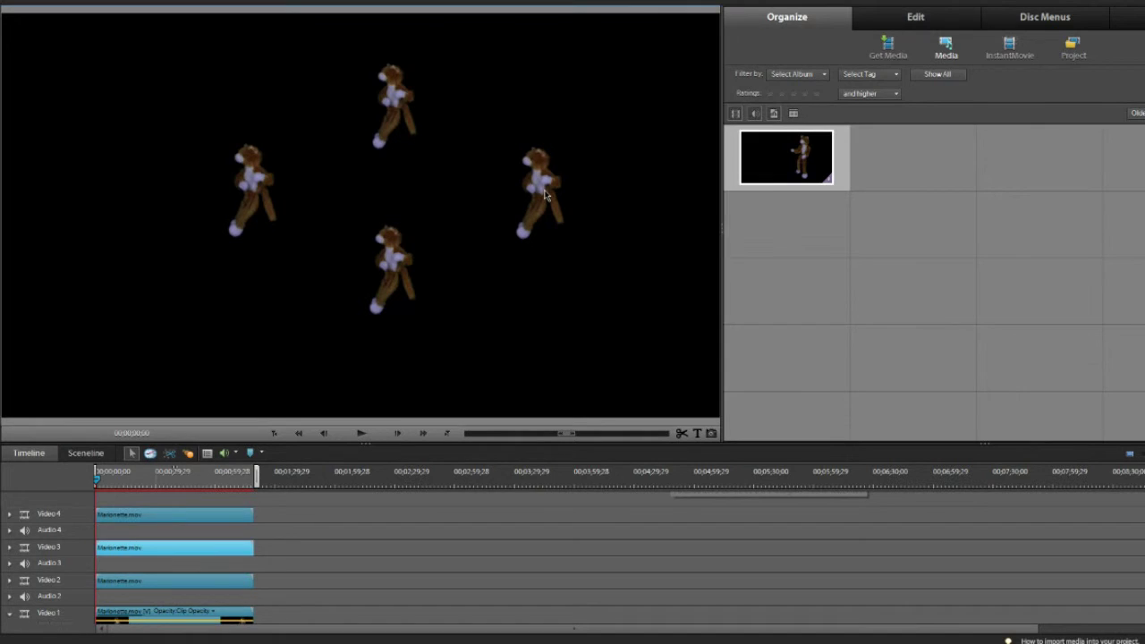
{"action": "left_click", "coordinate": [545, 194]}
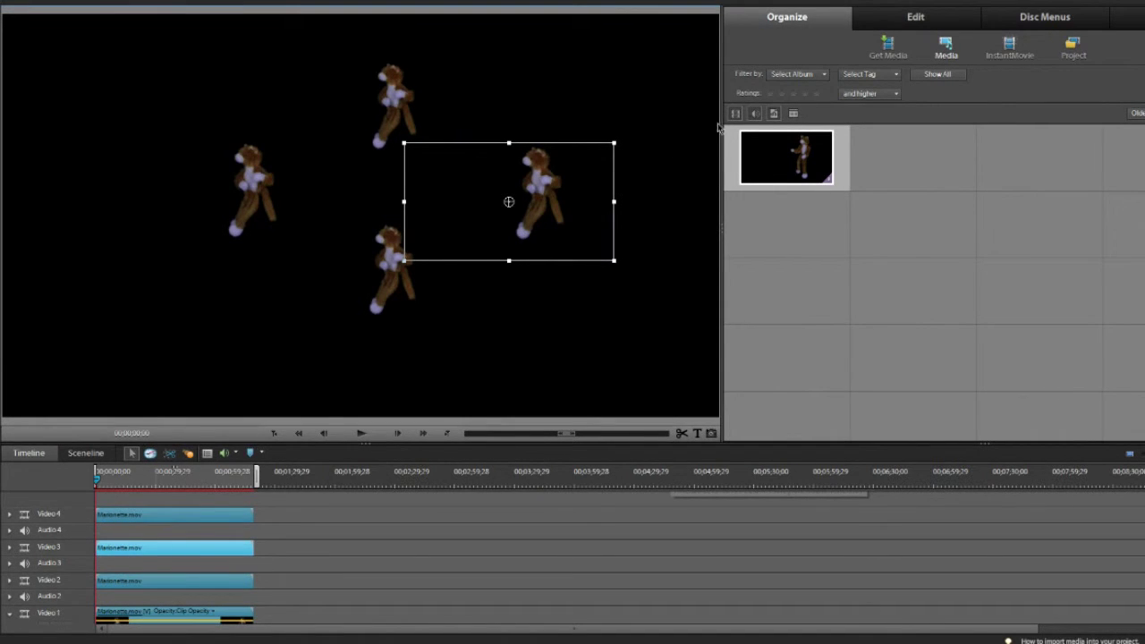
{"action": "left_click", "coordinate": [916, 16]}
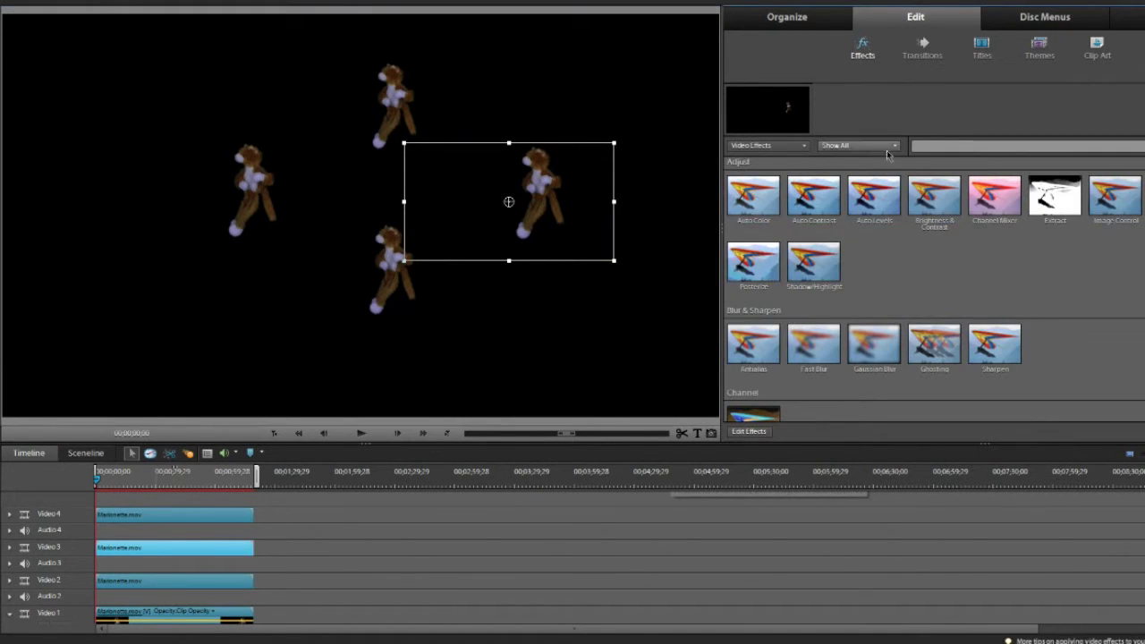
Step: Rotate the right marionette 90° clockwise and the bottom one 180° in Motion settings
{"action": "left_click", "coordinate": [749, 431]}
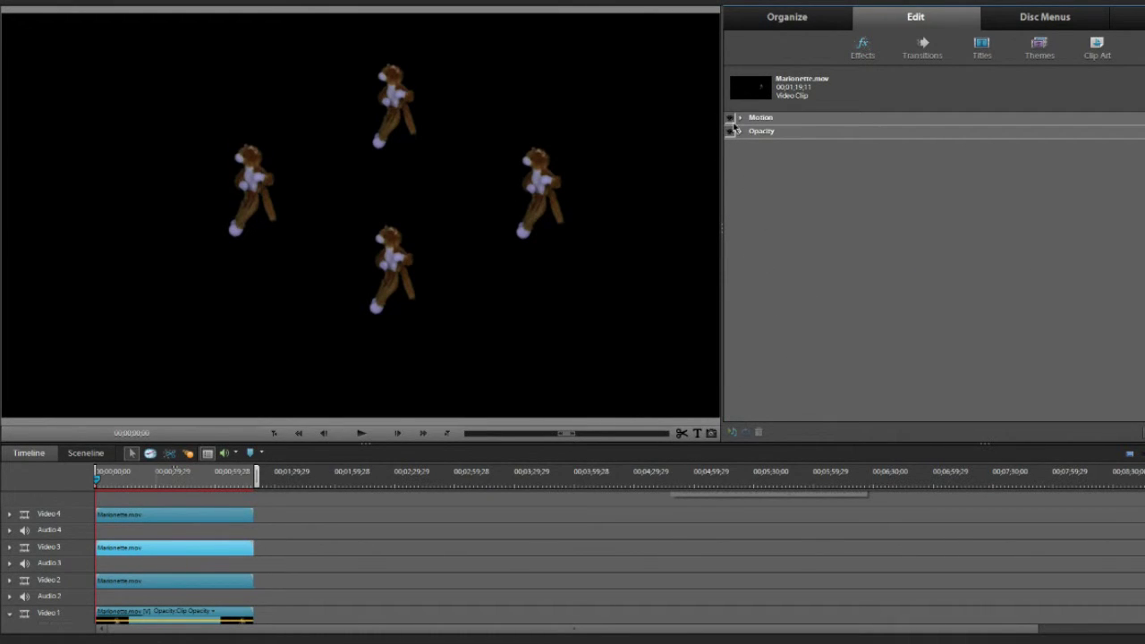
{"action": "left_click", "coordinate": [741, 119]}
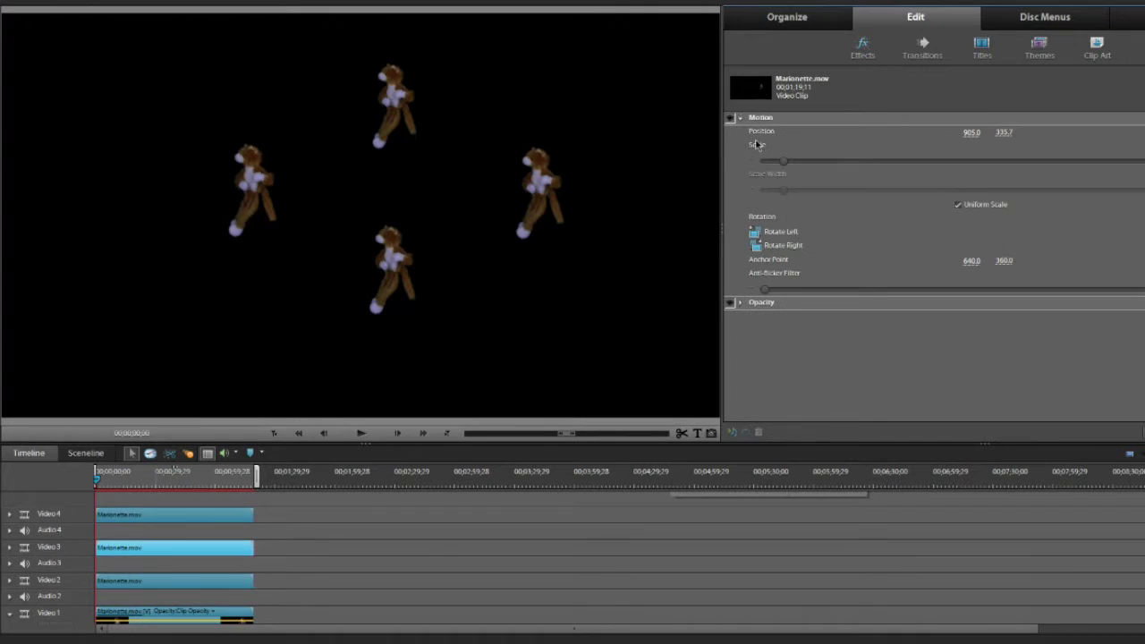
{"action": "left_click", "coordinate": [757, 245]}
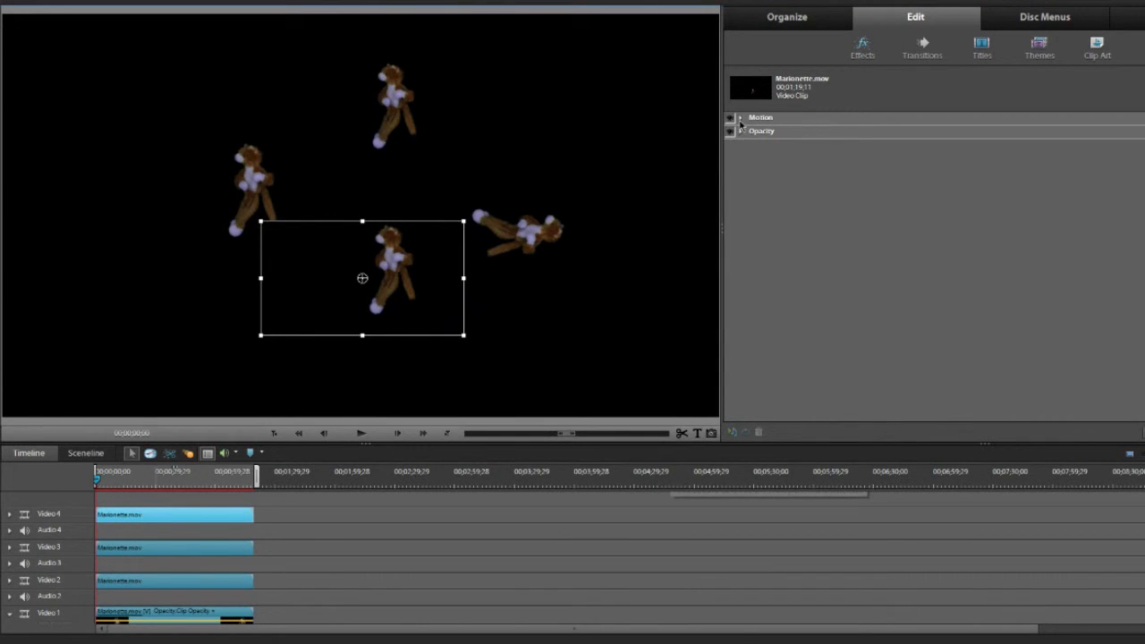
{"action": "left_click", "coordinate": [739, 119]}
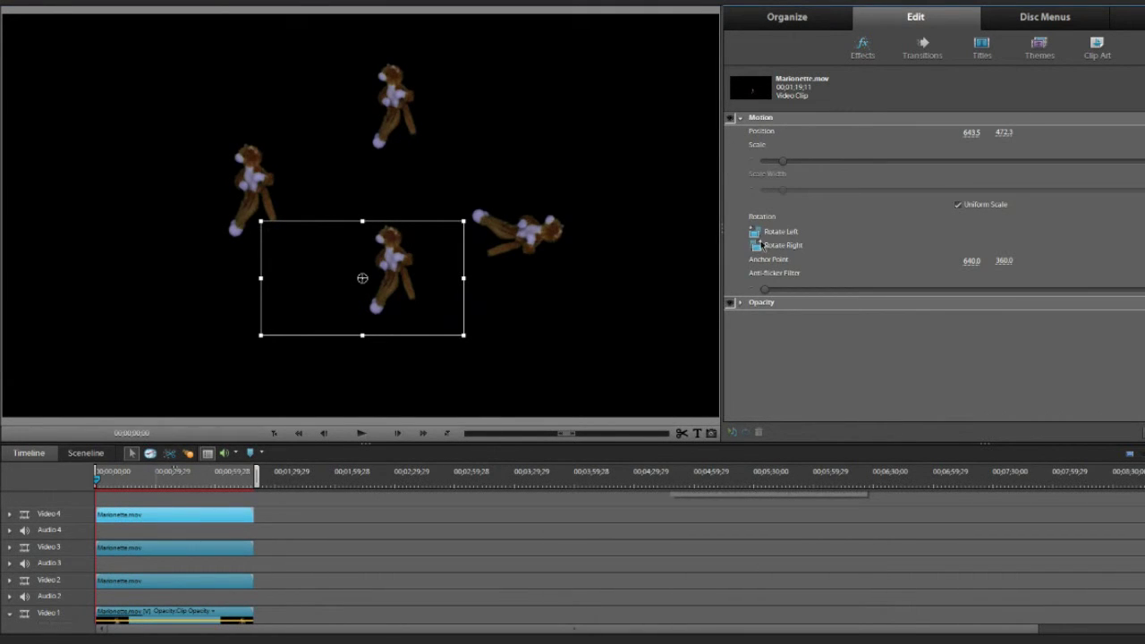
{"action": "left_click", "coordinate": [754, 231]}
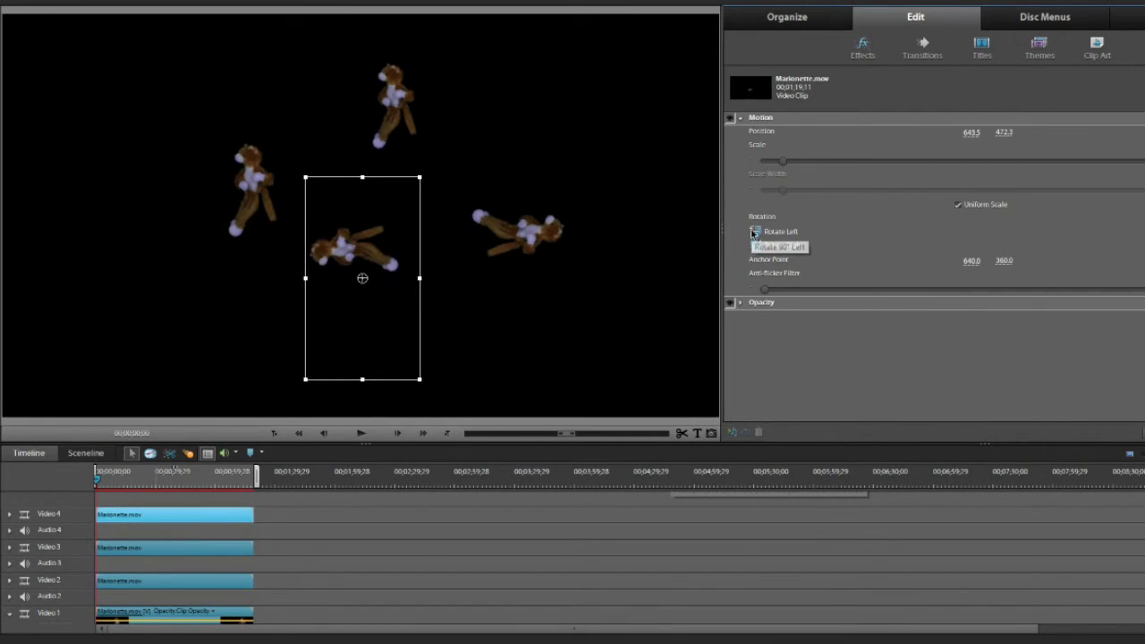
{"action": "left_click", "coordinate": [755, 232]}
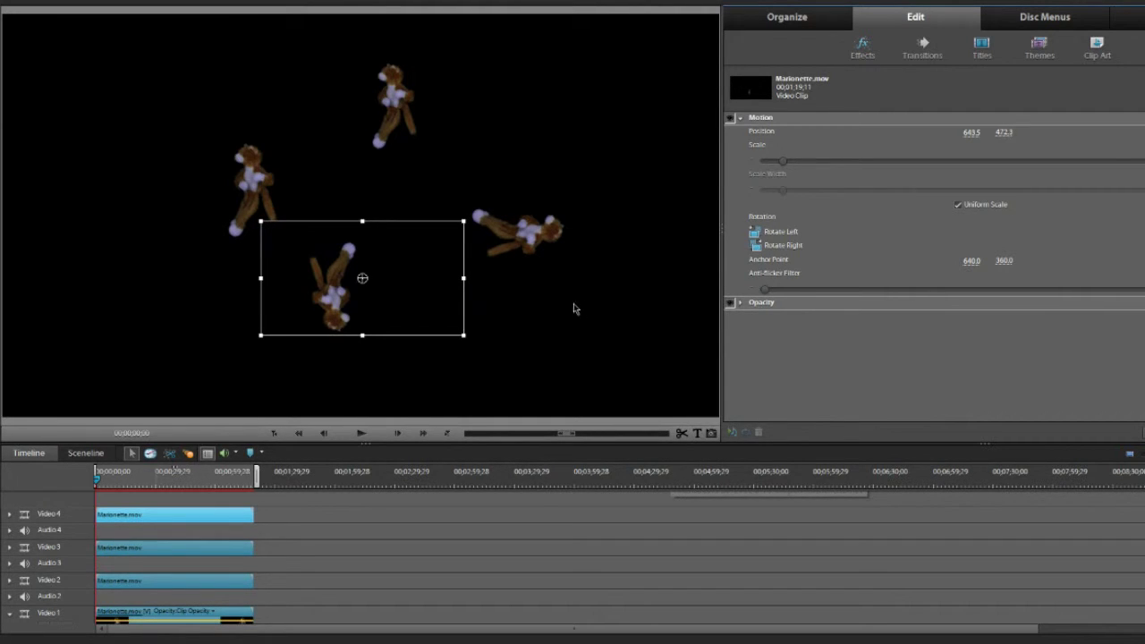
Step: Rotate the left marionette 90° anticlockwise
{"action": "left_click", "coordinate": [251, 177]}
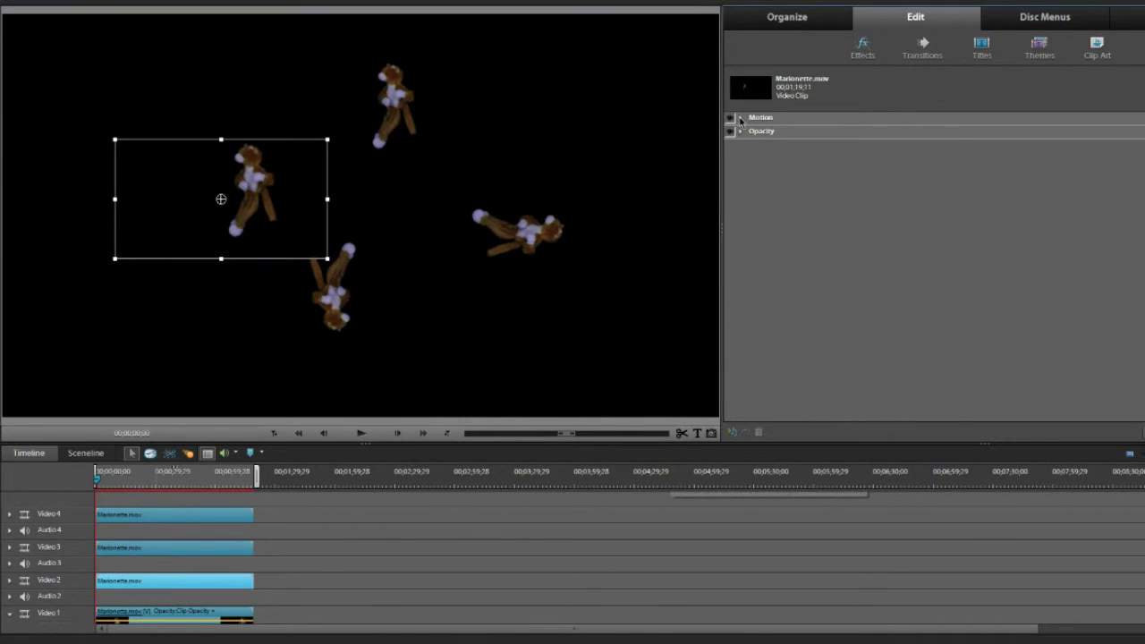
{"action": "left_click", "coordinate": [736, 119]}
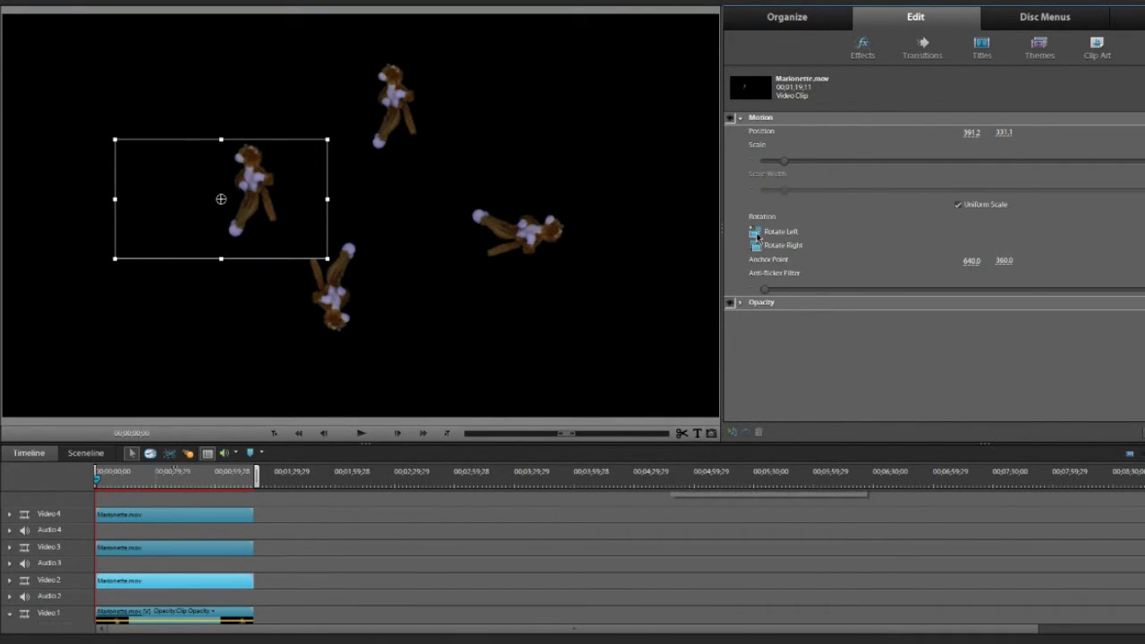
{"action": "left_click", "coordinate": [756, 235]}
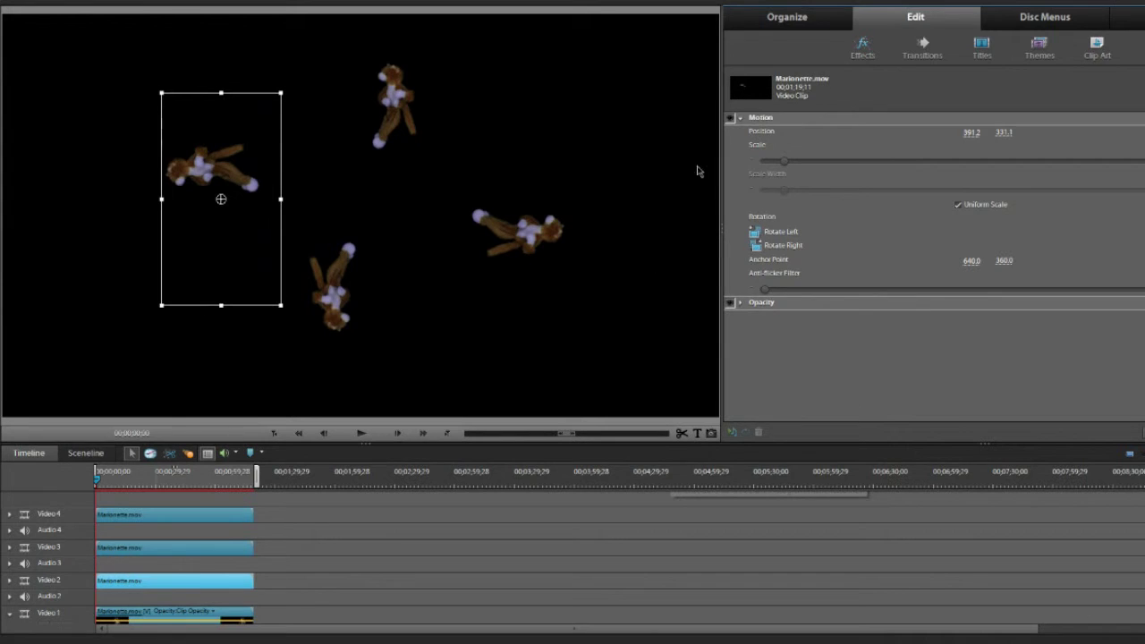
{"action": "left_click", "coordinate": [771, 18]}
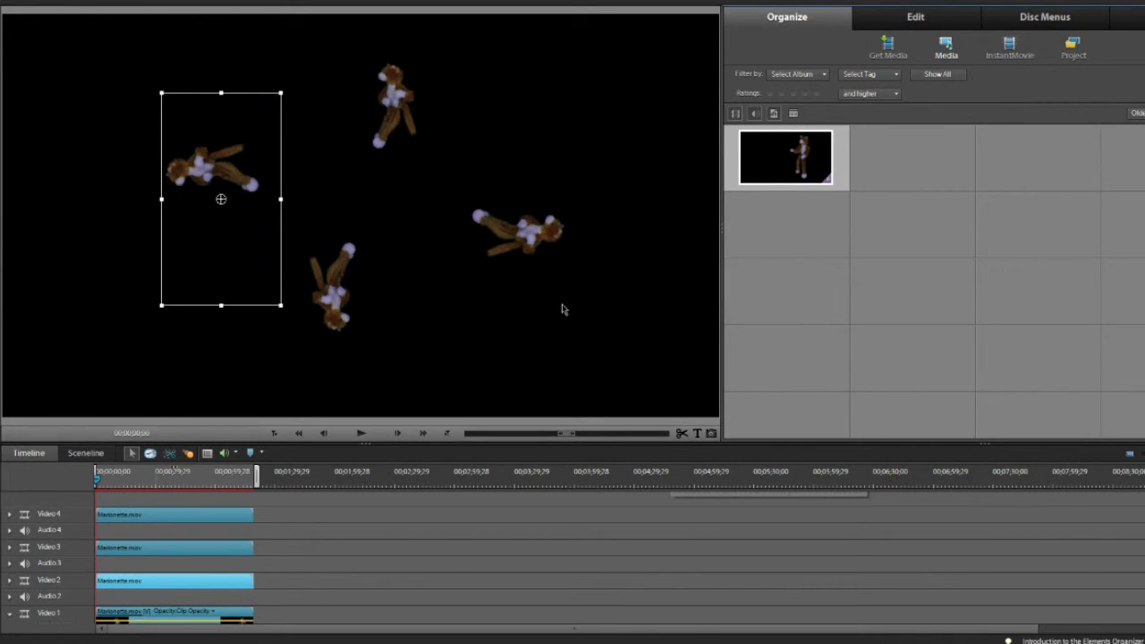
Step: Nudge the bottom marionette right, the right one up, and the left one right to even the spacing
{"action": "left_click", "coordinate": [553, 299]}
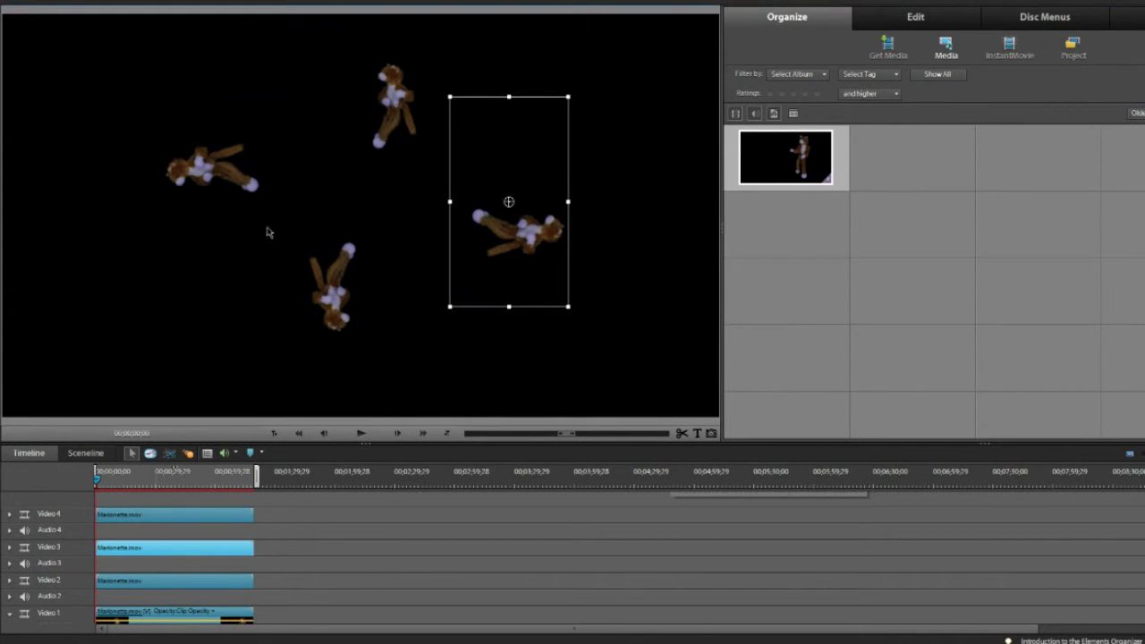
{"action": "left_click", "coordinate": [342, 299]}
{"action": "left_click_drag", "start_coordinate": [353, 300], "coordinate": [398, 296]}
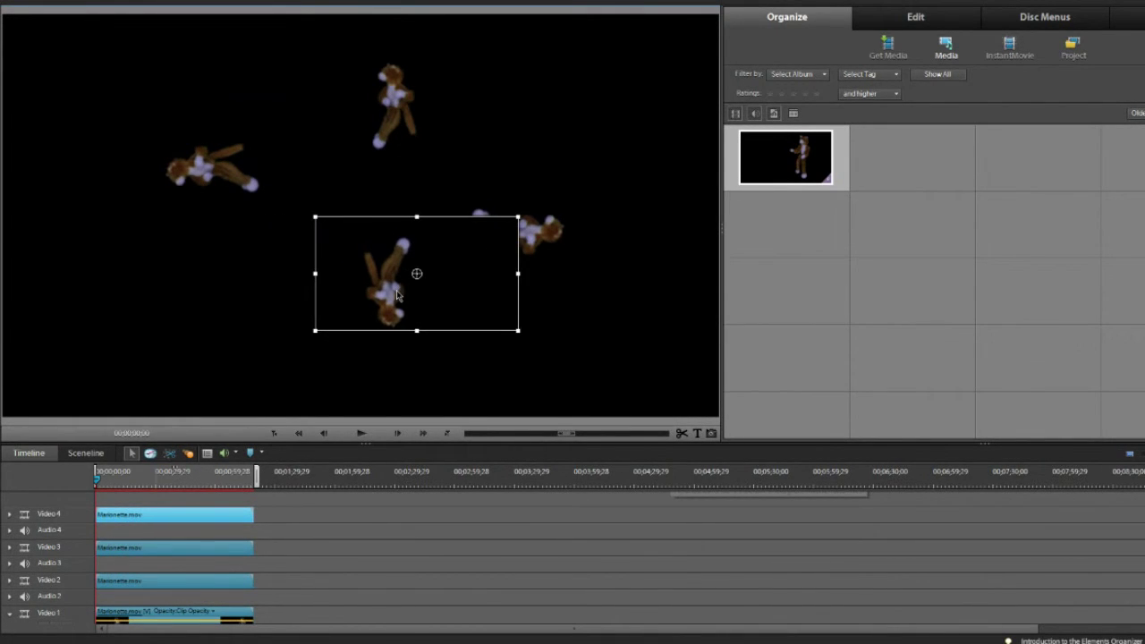
{"action": "left_click", "coordinate": [549, 234]}
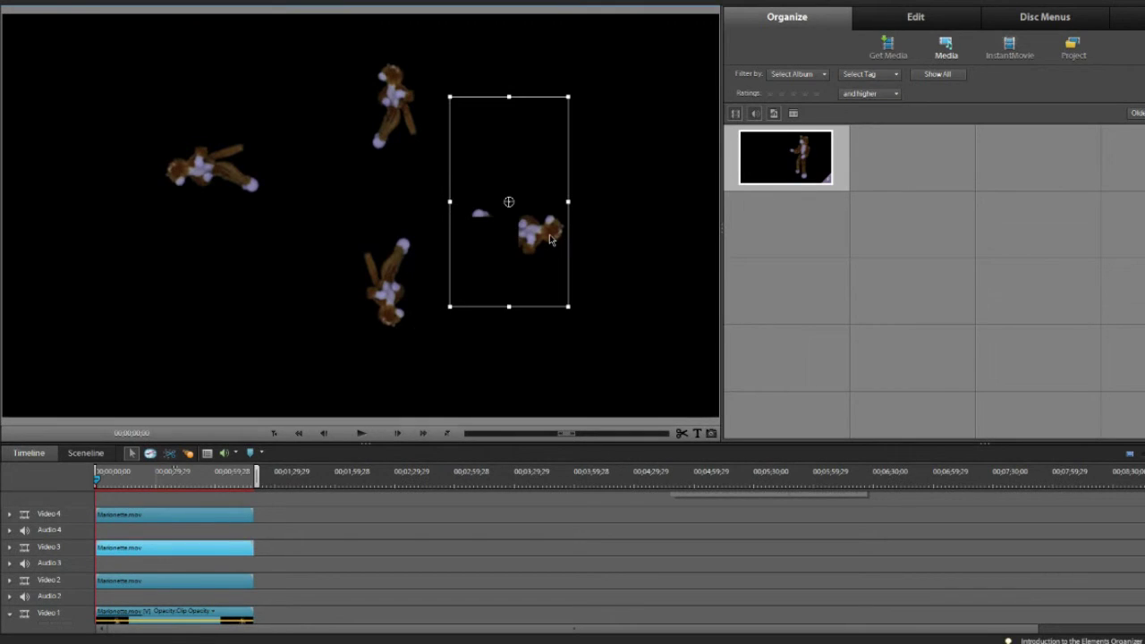
{"action": "left_click_drag", "start_coordinate": [550, 230], "coordinate": [557, 176]}
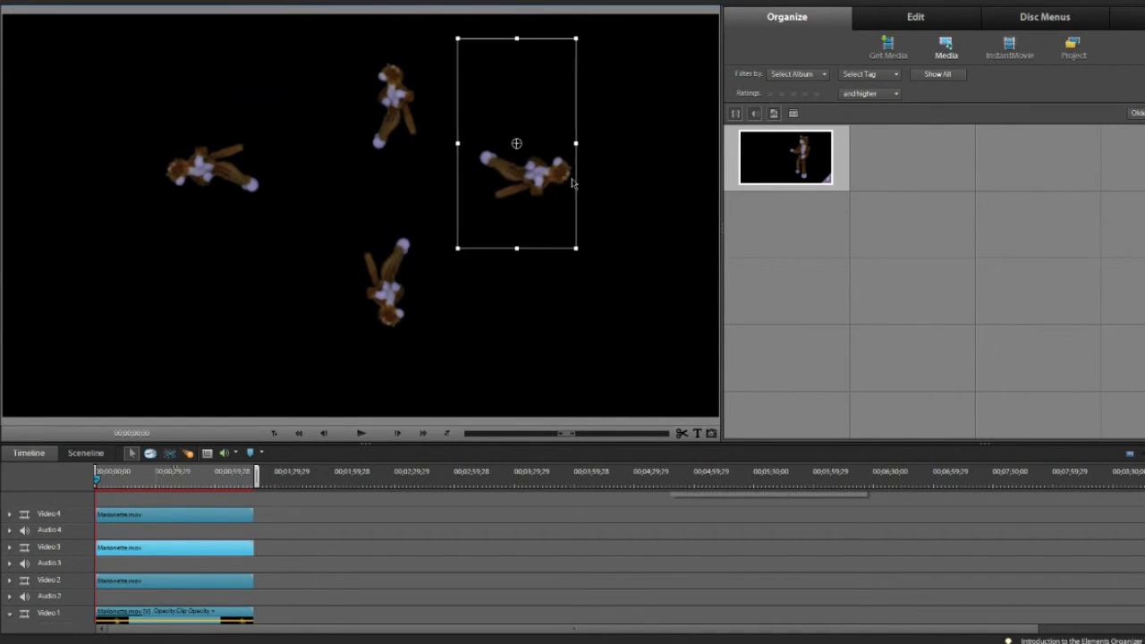
{"action": "left_click", "coordinate": [612, 217]}
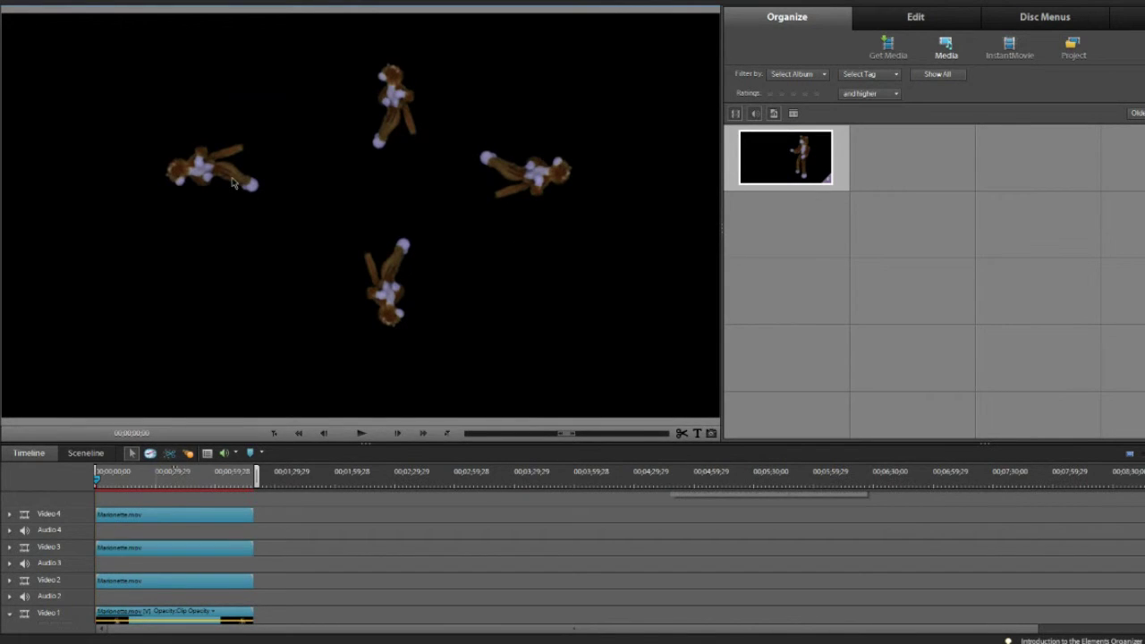
{"action": "left_click_drag", "start_coordinate": [236, 176], "coordinate": [276, 177]}
{"action": "left_click", "coordinate": [486, 259]}
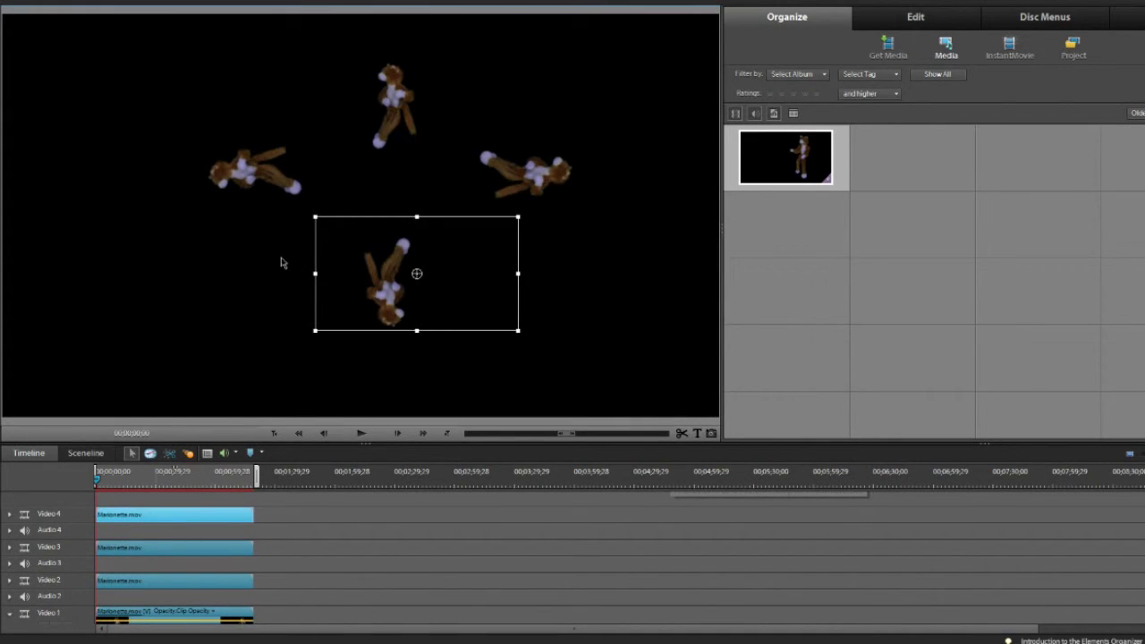
{"action": "left_click", "coordinate": [250, 277]}
{"action": "left_click", "coordinate": [142, 294]}
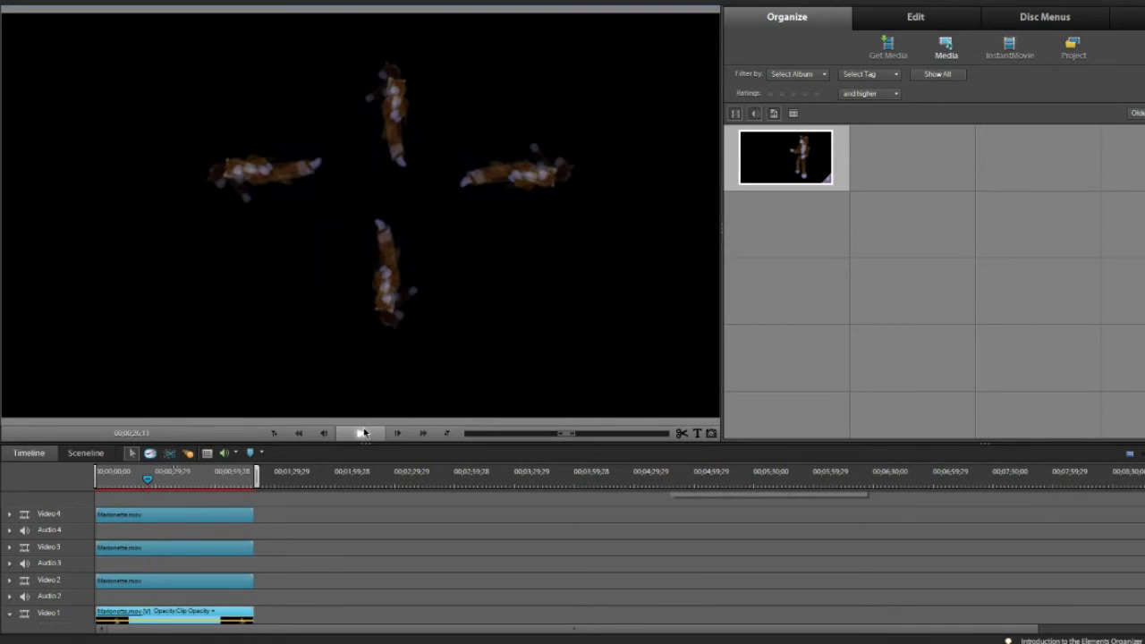
Step: Pause the four-marionette pinwheel preview partway through playback
{"action": "left_click", "coordinate": [364, 433]}
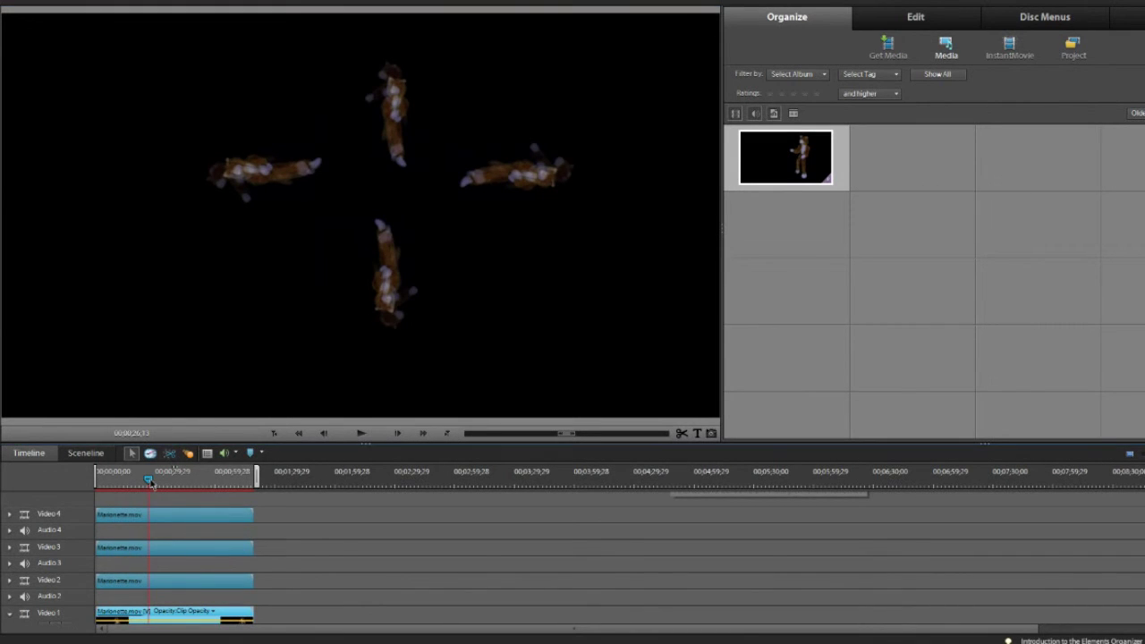
Step: Rewind the playhead to the start, then scrub forward to about 41 seconds
{"action": "left_click_drag", "start_coordinate": [148, 479], "coordinate": [98, 476]}
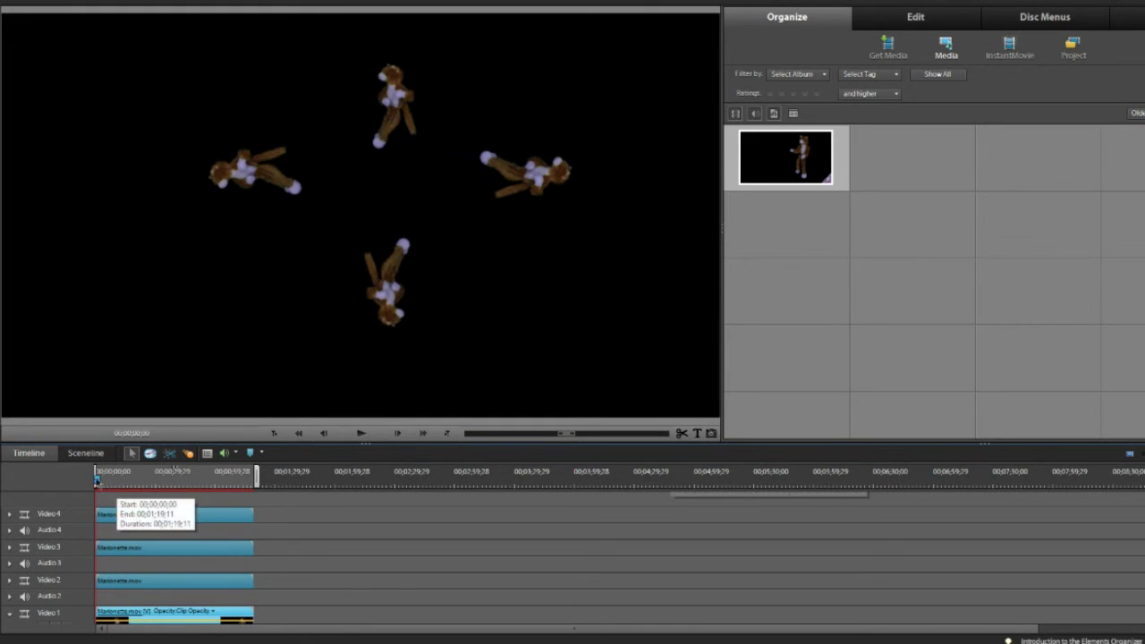
{"action": "left_click_drag", "start_coordinate": [97, 481], "coordinate": [179, 481]}
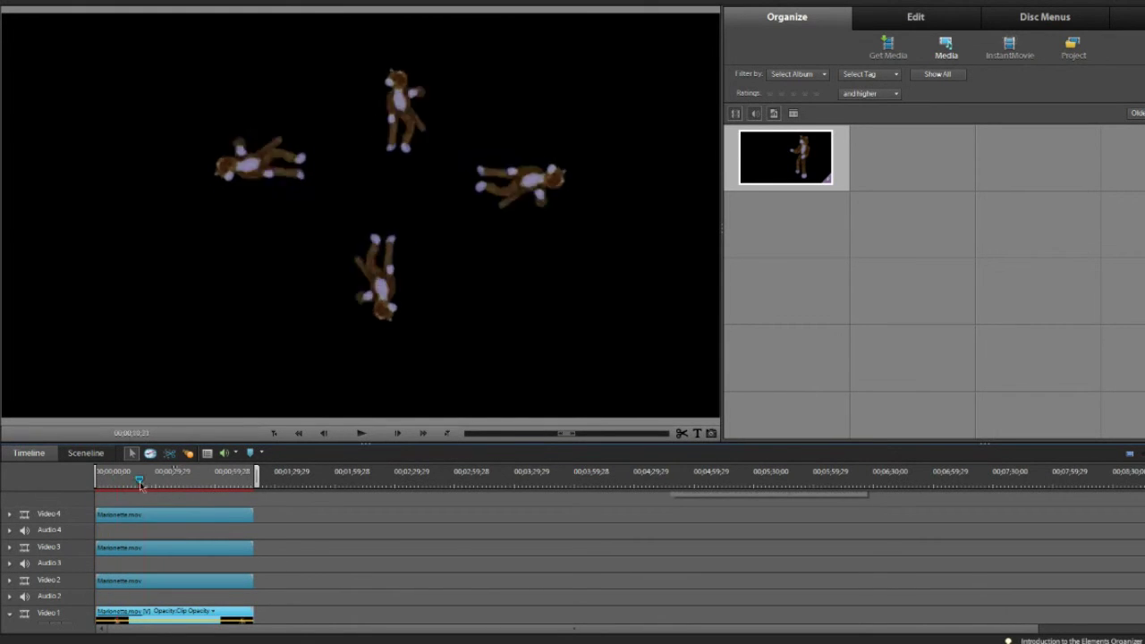